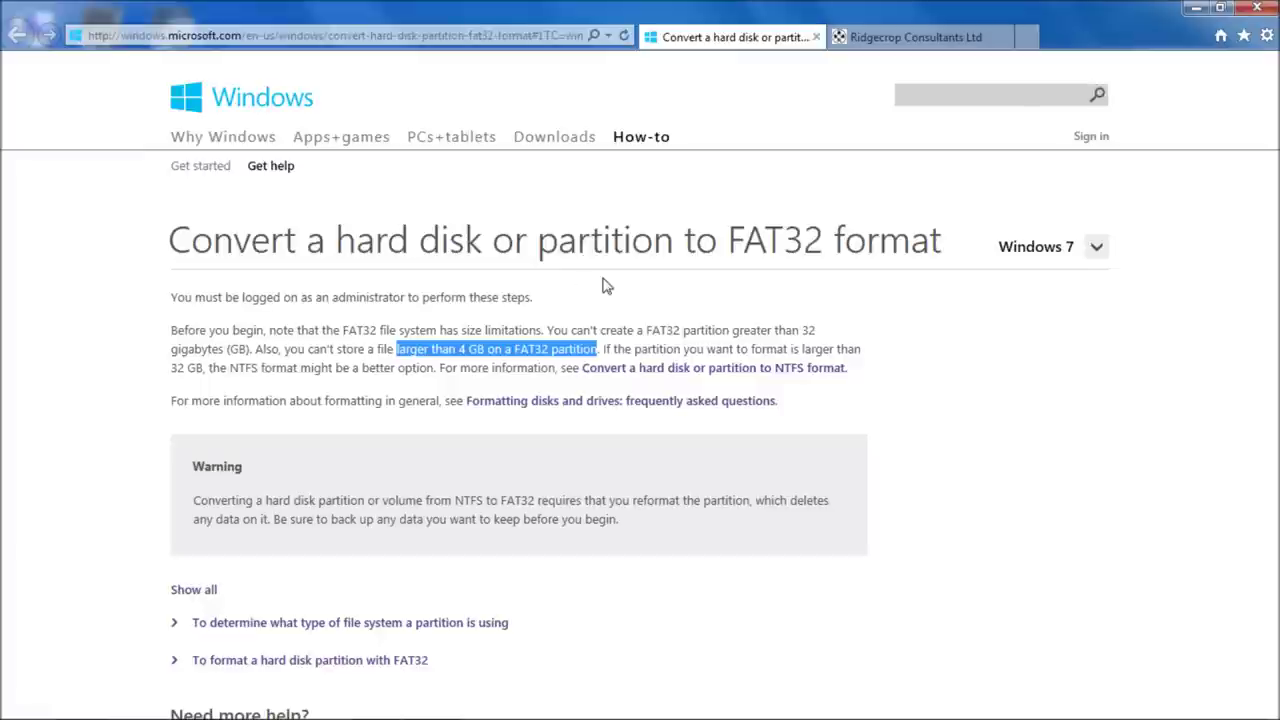
Step: Open Computer Management for this computer, maximize its window and show Disk Management
click(638, 303)
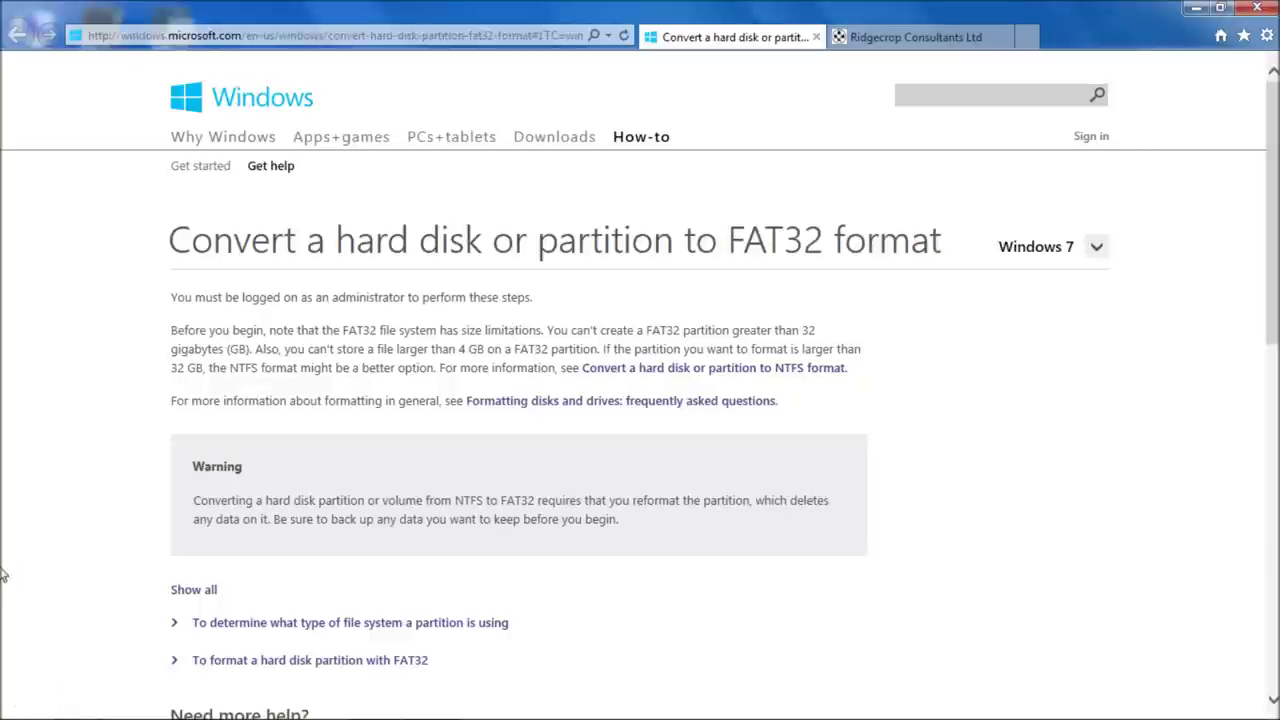
mouse_move(18, 714)
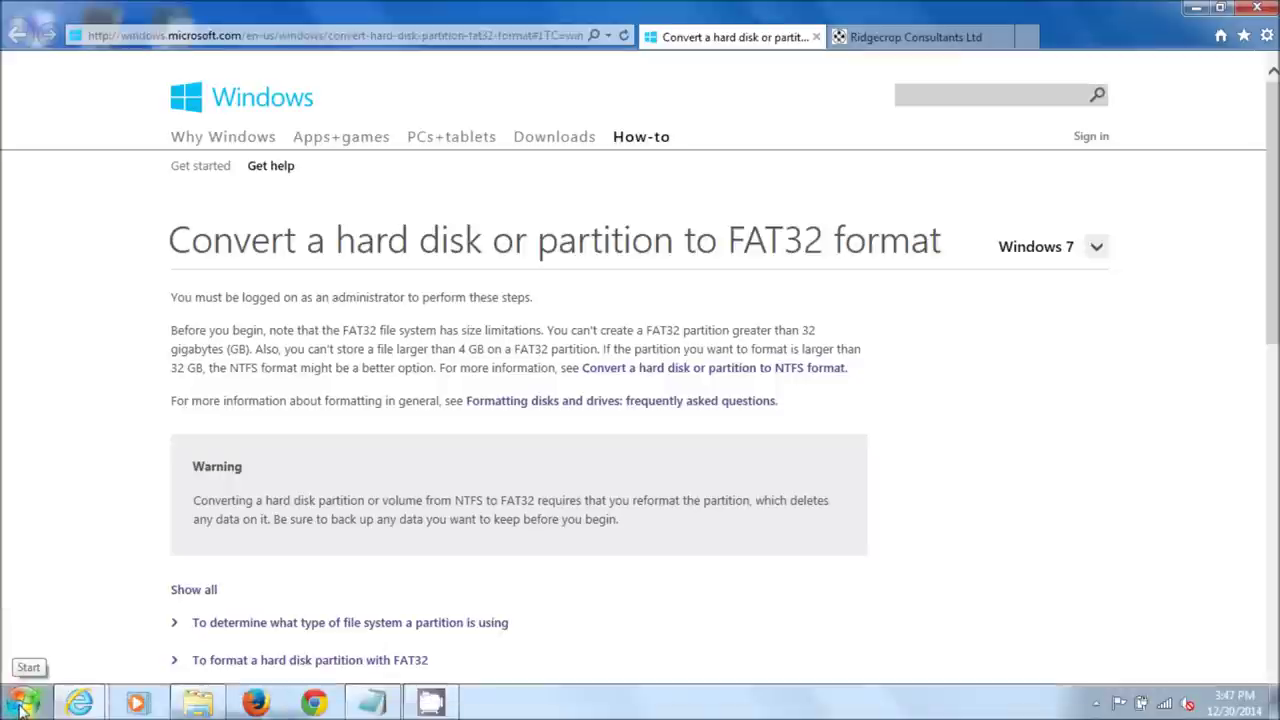
click(20, 708)
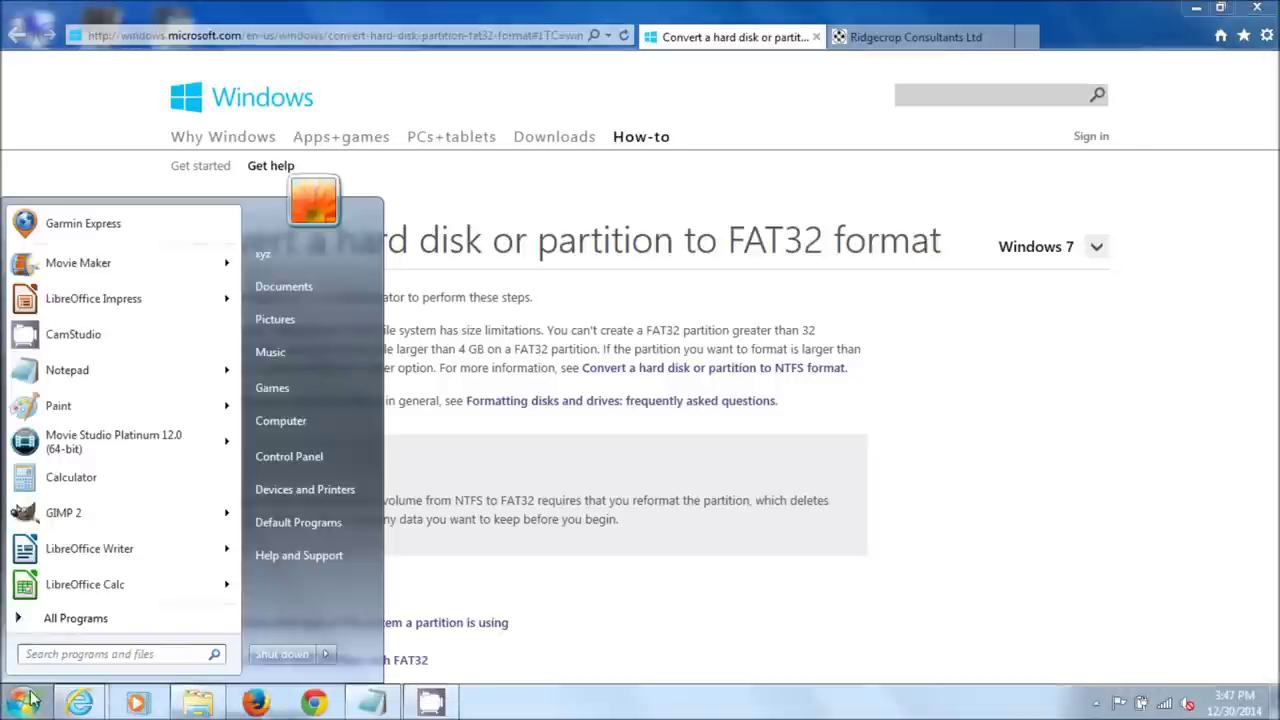
right_click(329, 432)
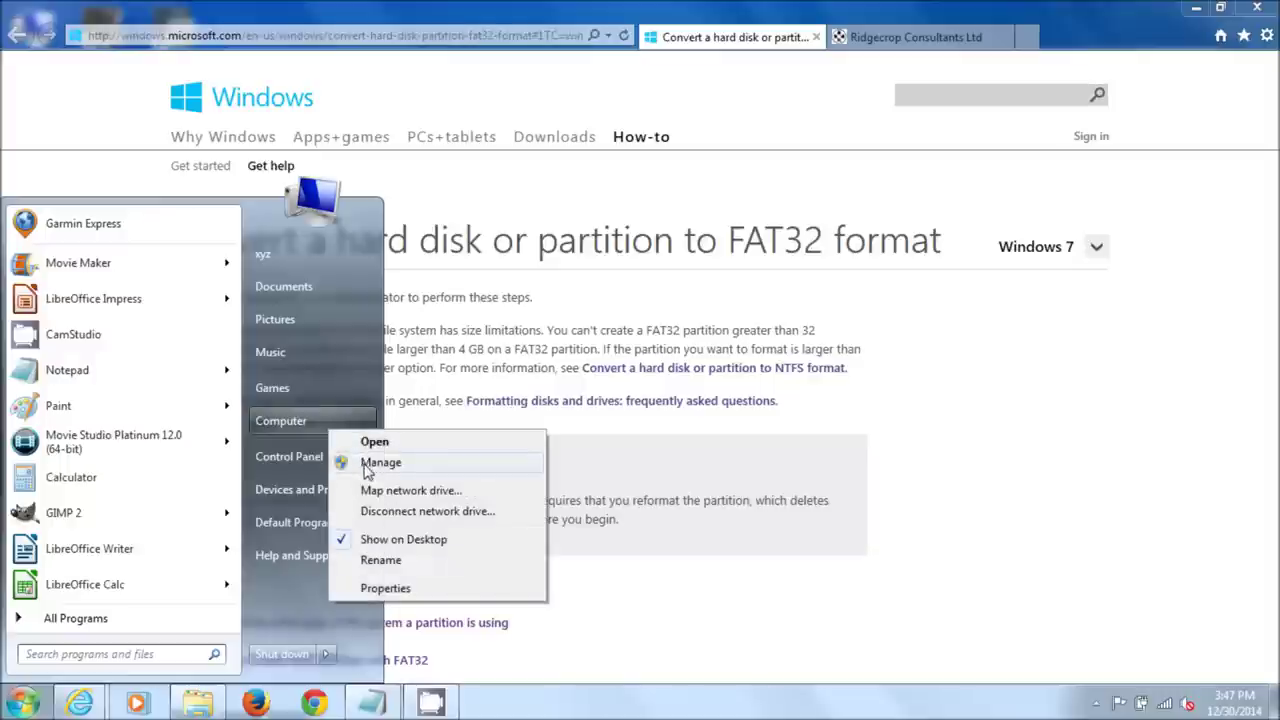
key(Escape)
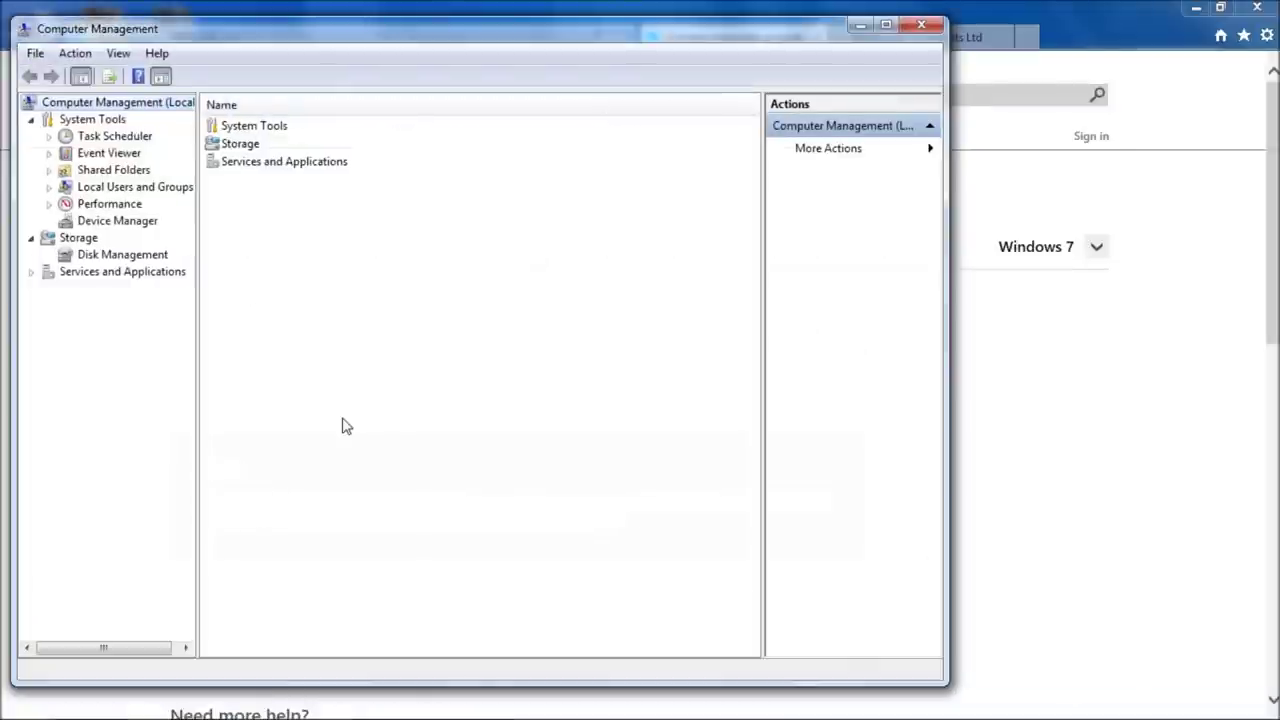
click(886, 24)
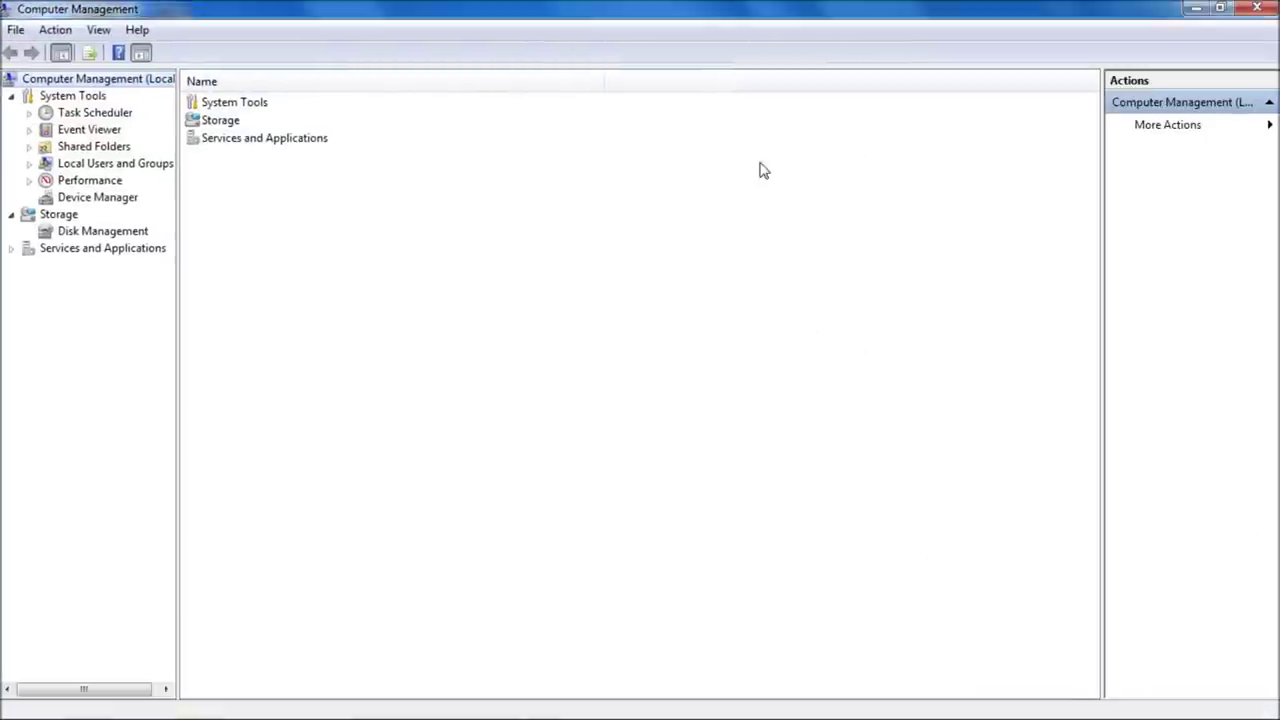
click(103, 231)
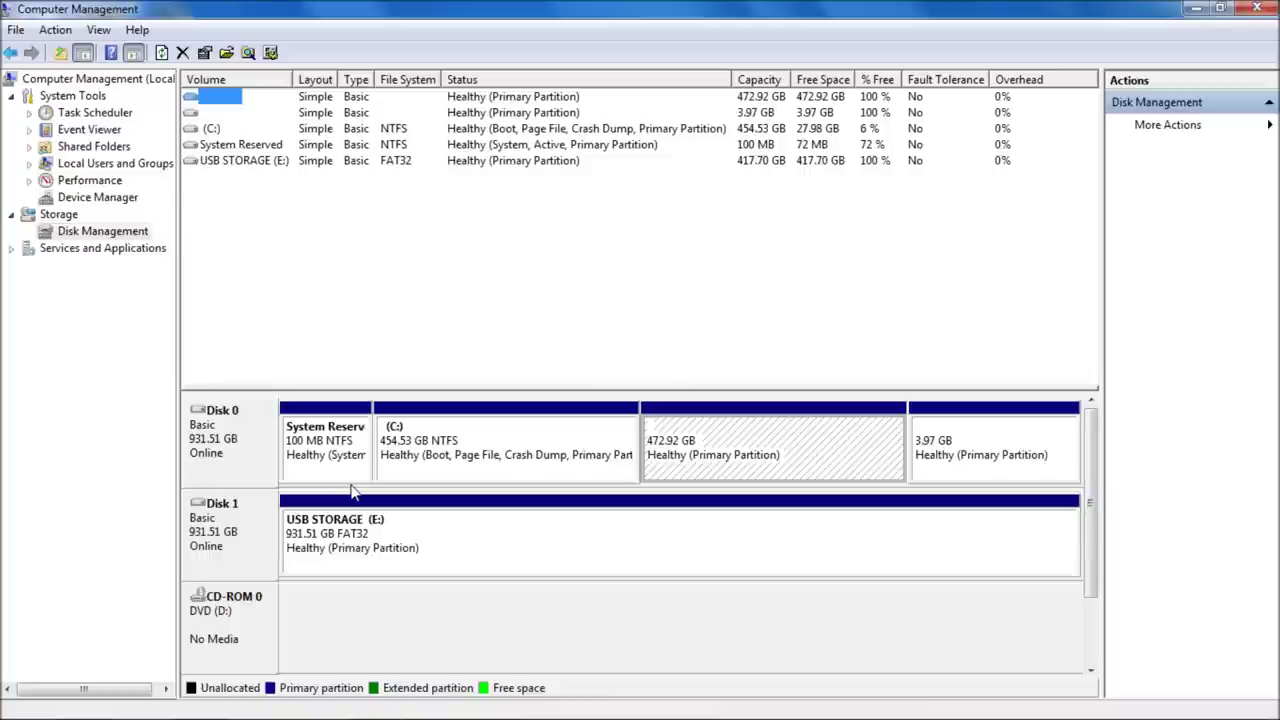
Step: Quick-format the USB STORAGE (E:) volume on Disk 1 as NTFS with the default allocation unit size, accepting the data erasure
click(484, 565)
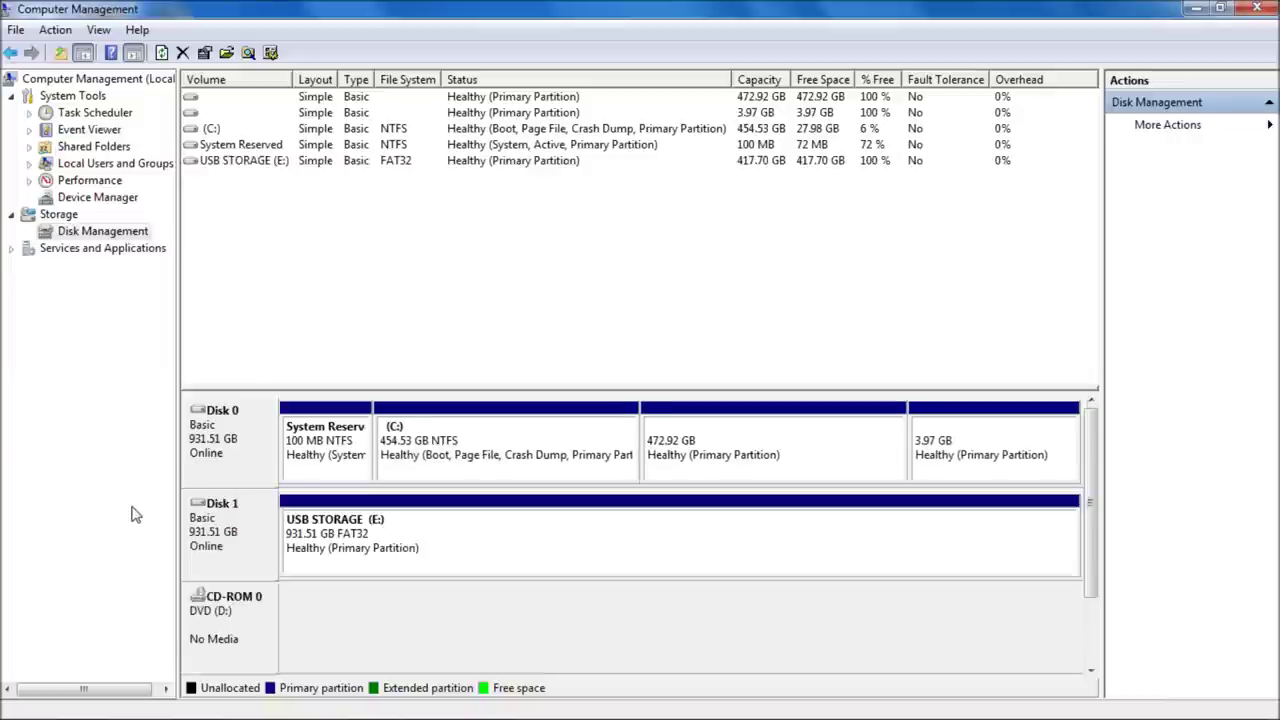
right_click(493, 536)
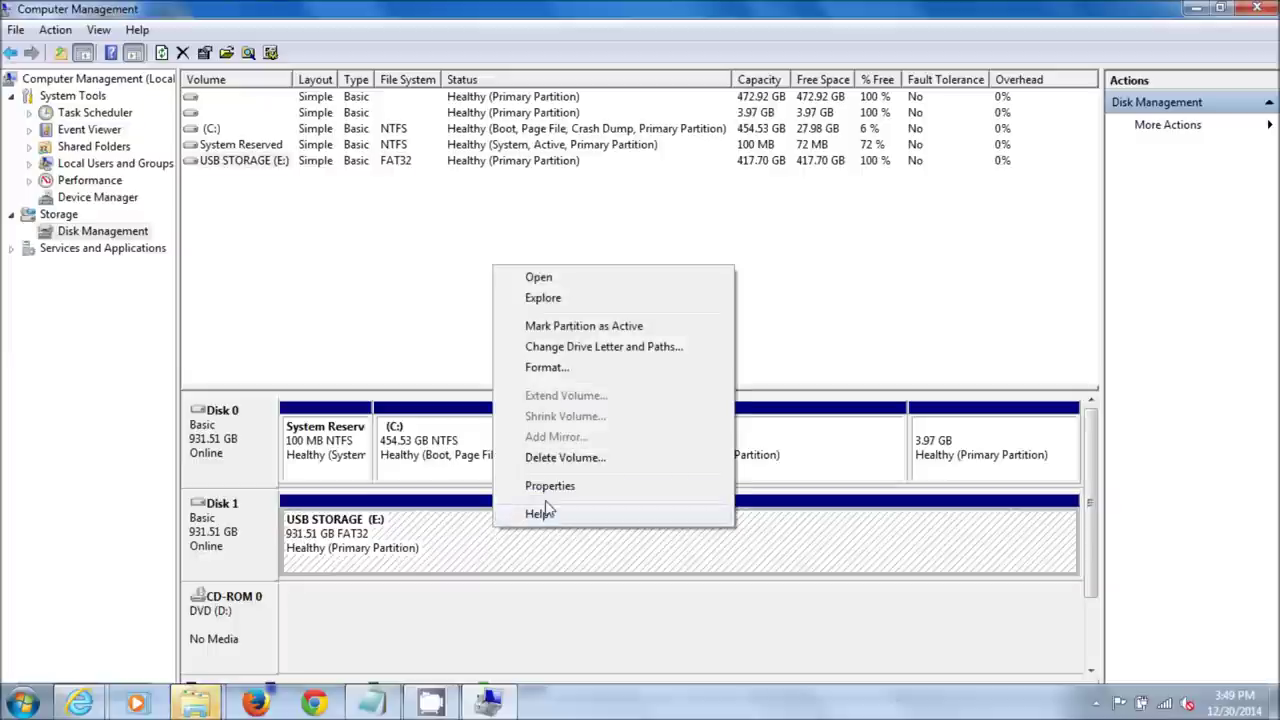
click(594, 368)
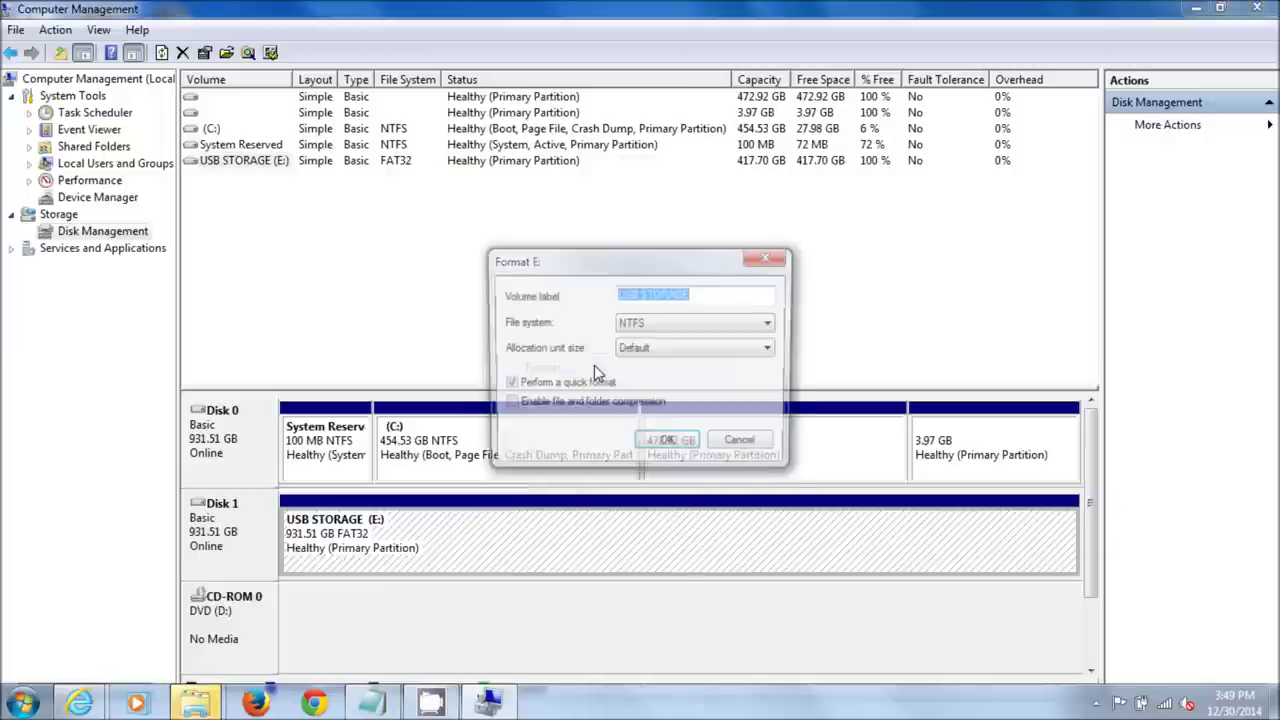
click(731, 330)
click(731, 332)
click(729, 331)
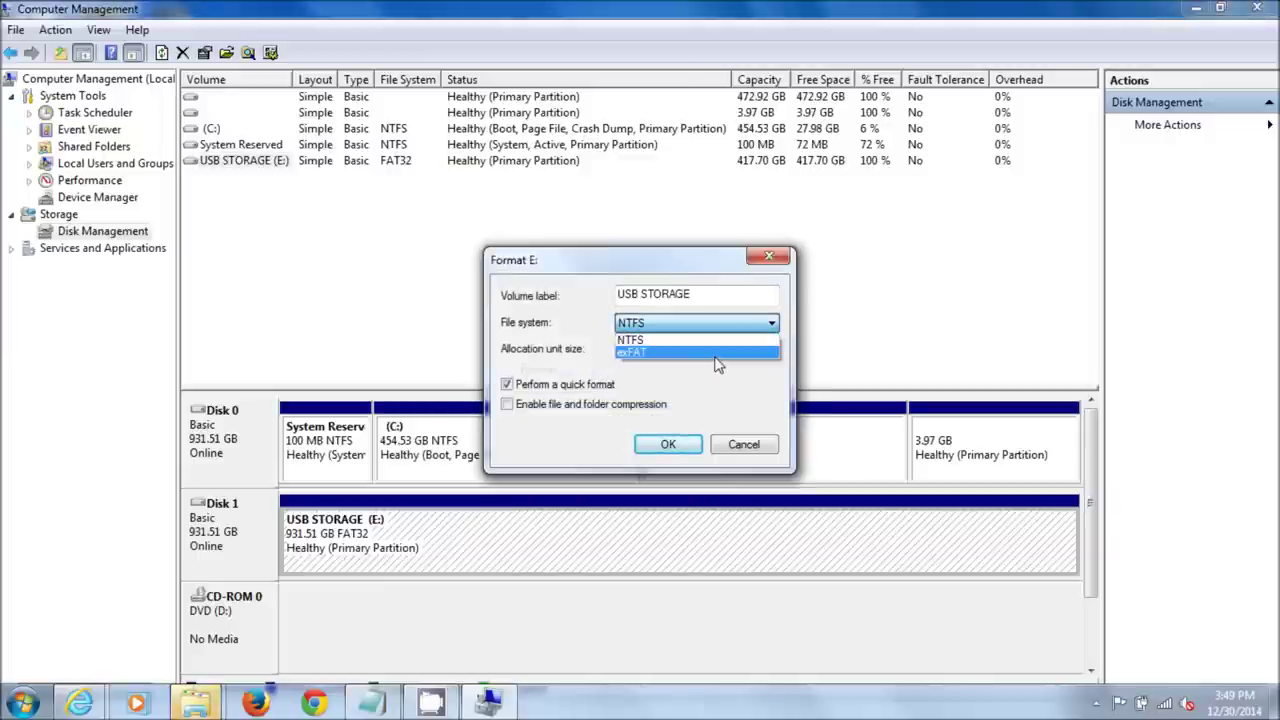
click(556, 330)
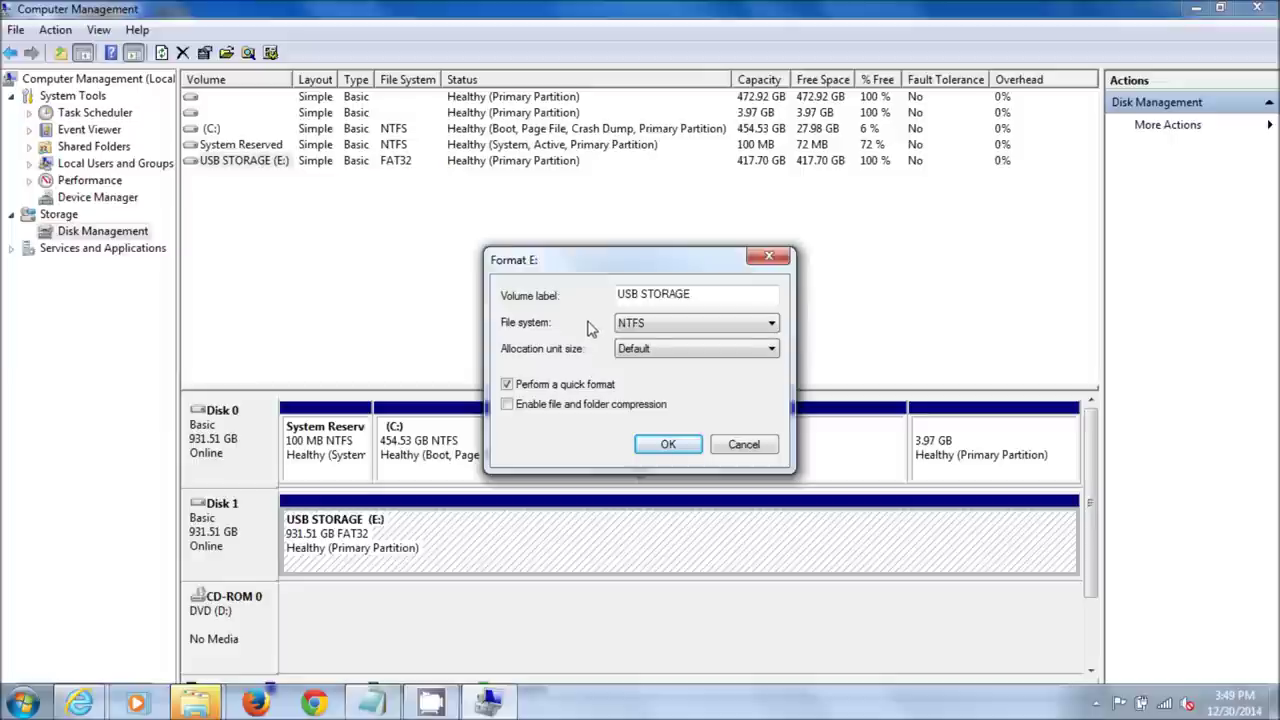
click(668, 331)
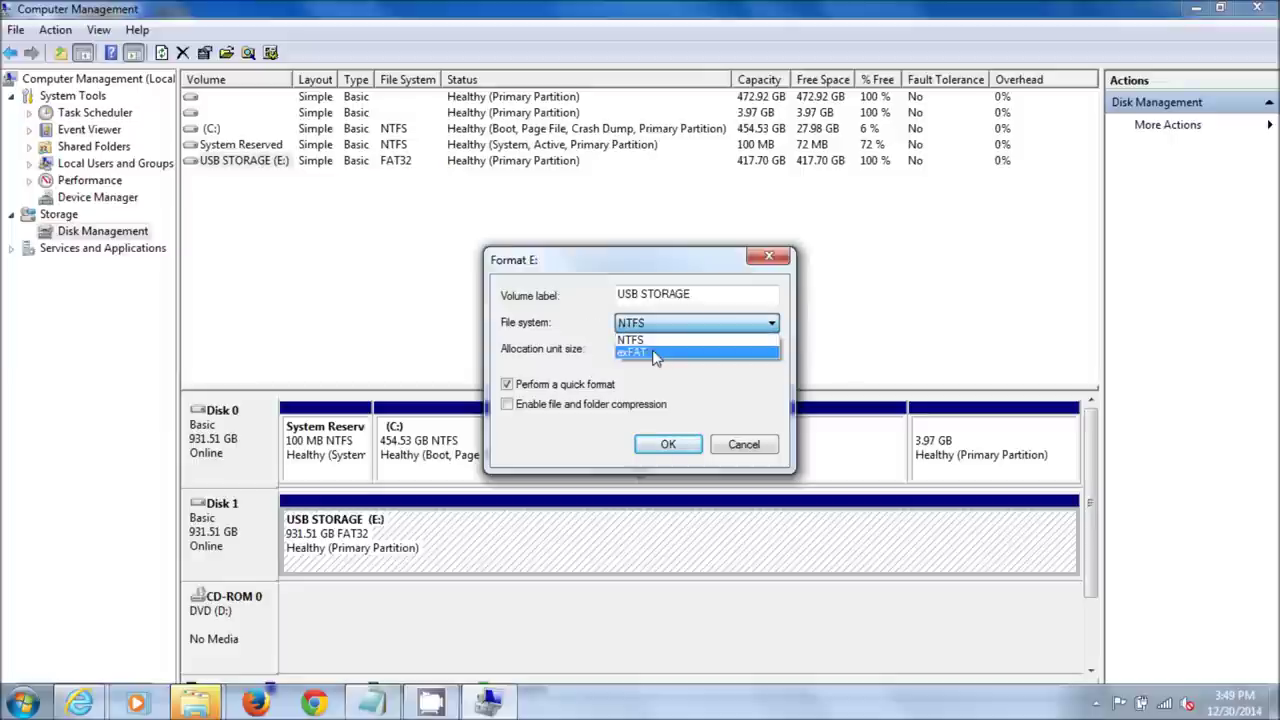
click(640, 340)
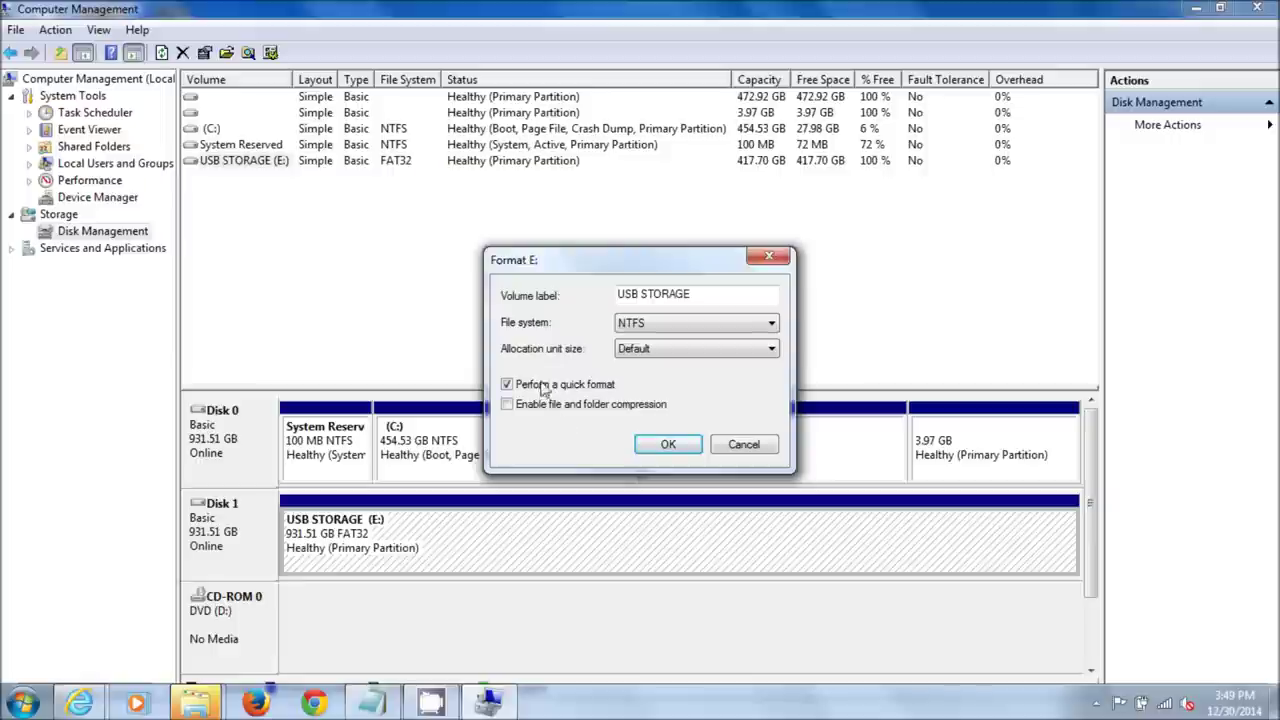
click(668, 445)
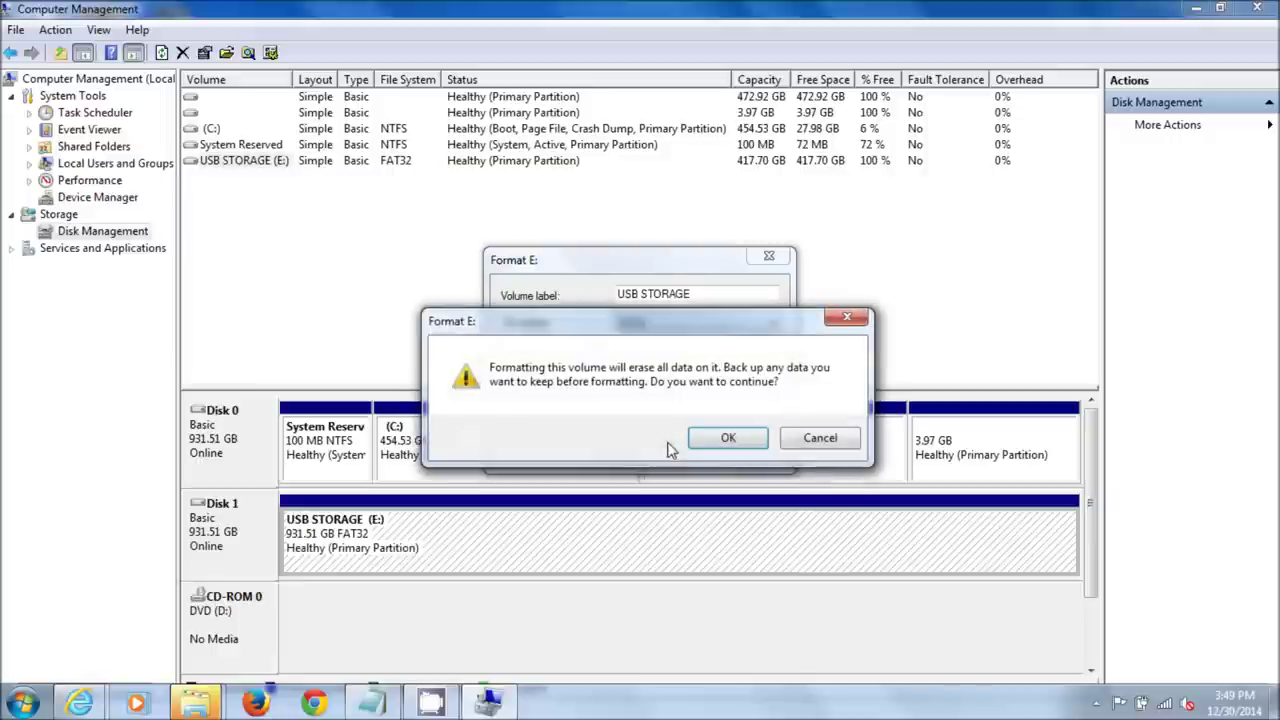
click(733, 441)
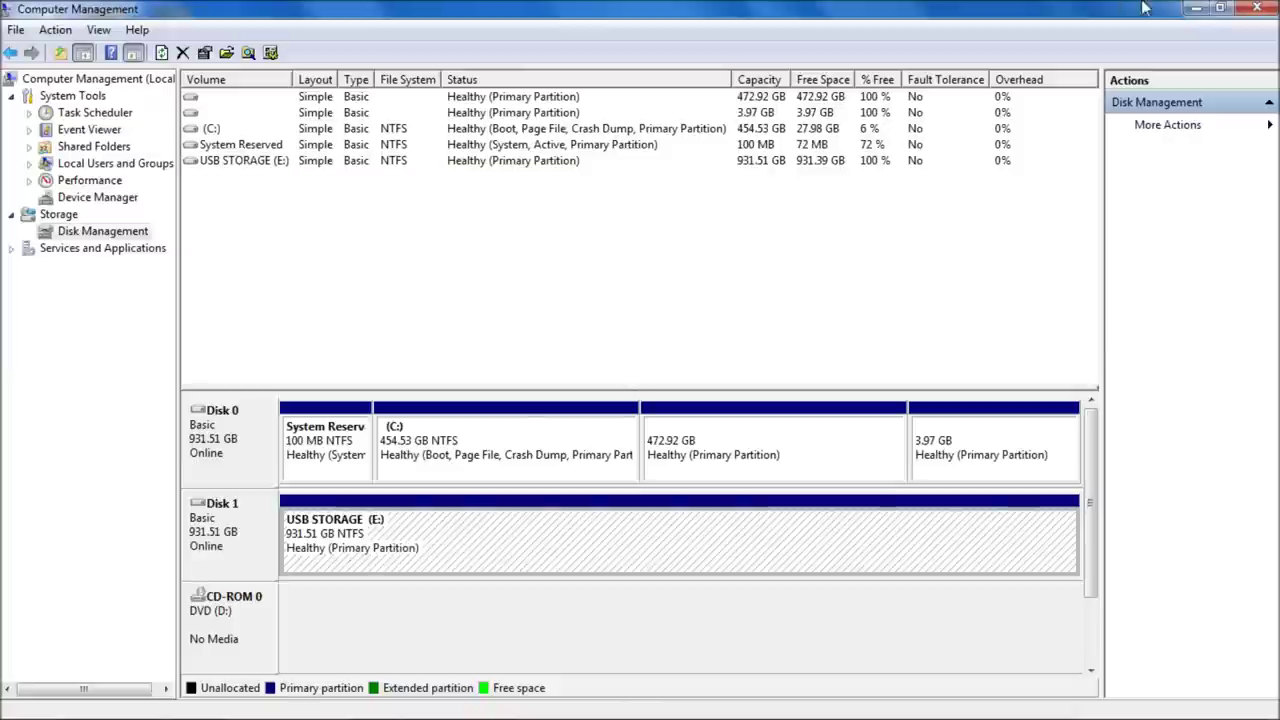
Step: Minimize Computer Management and look over the Ridgecrop Consultants page for the Windows GUI version of fat32format in the browser
click(1195, 10)
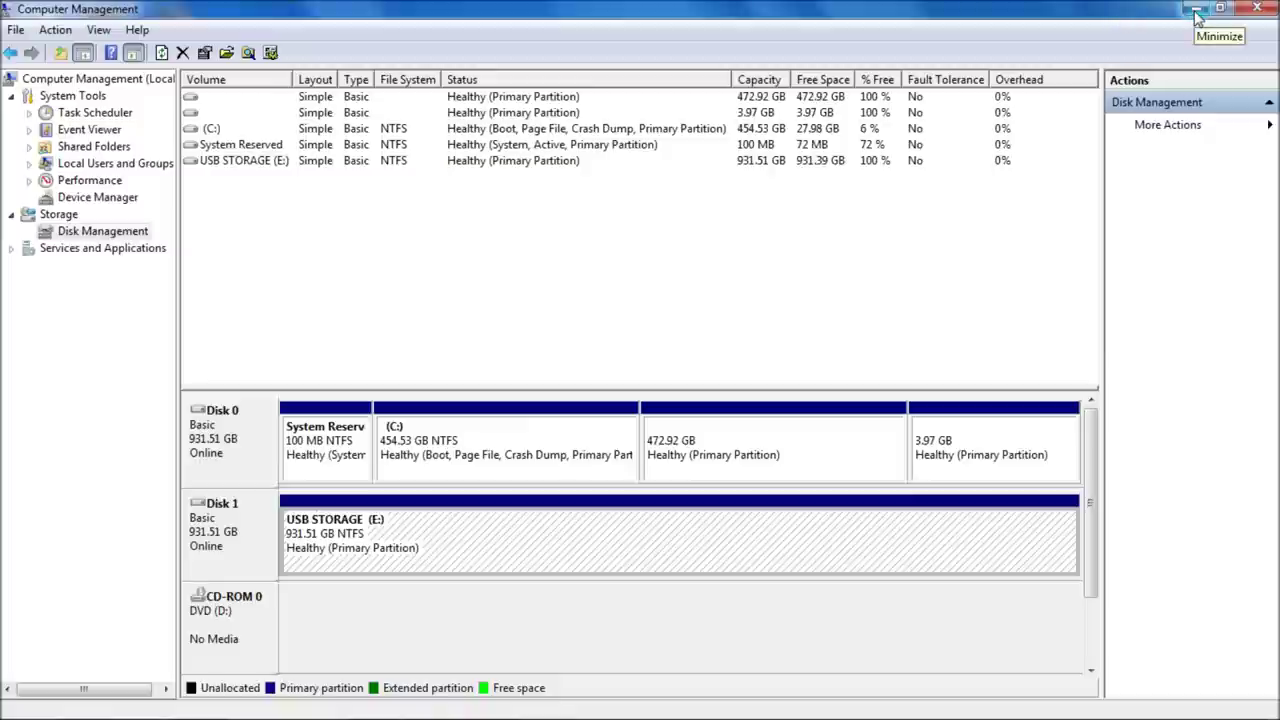
click(1197, 12)
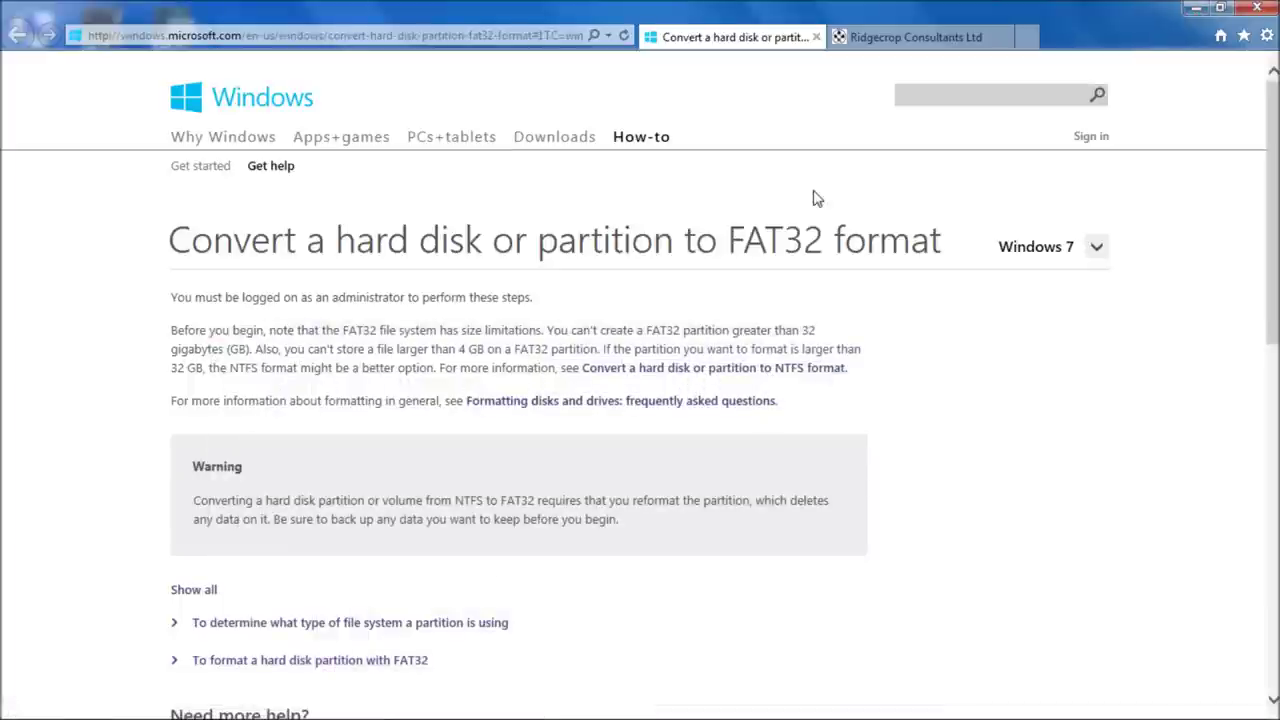
click(914, 37)
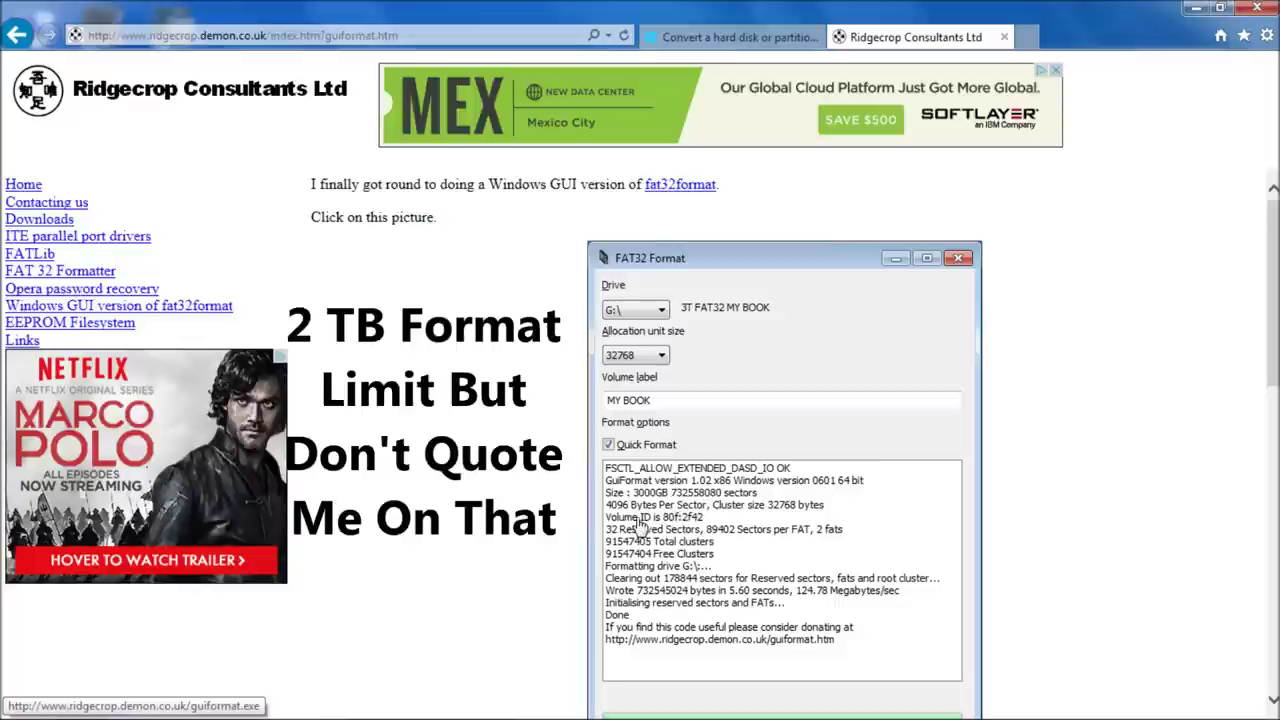
scroll(638, 527, down, 3)
scroll(638, 527, up, 3)
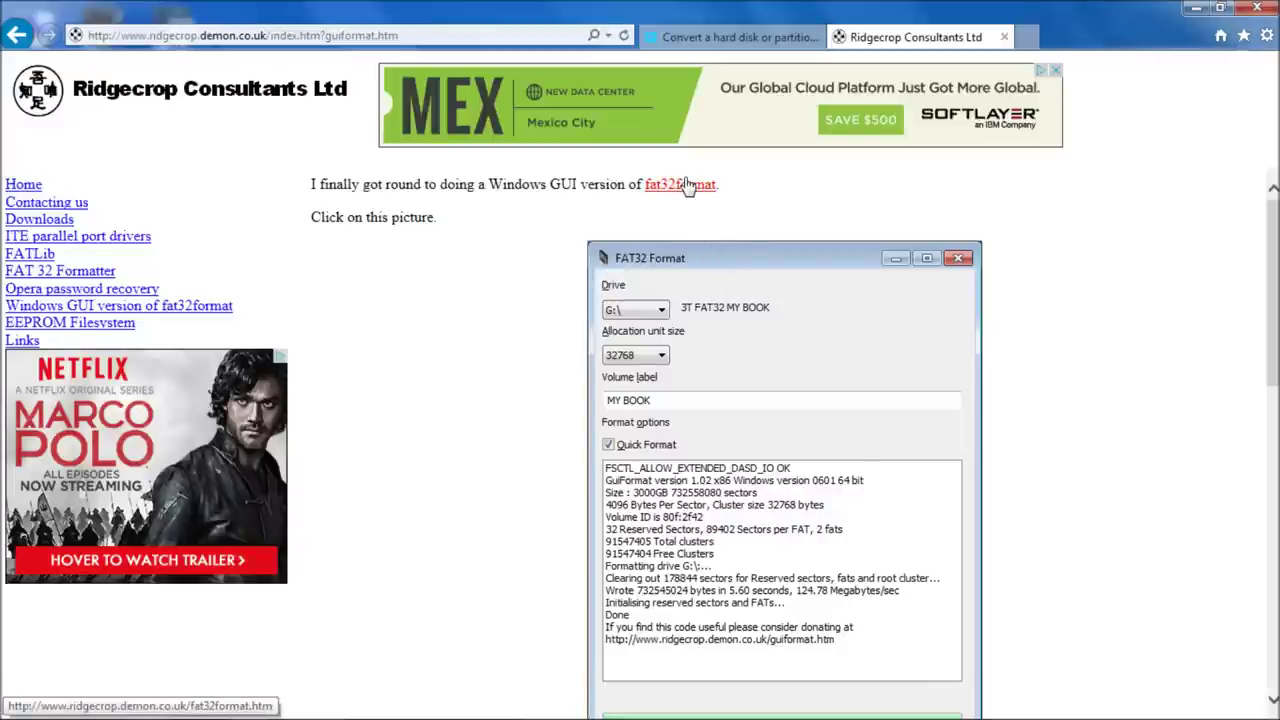
Step: Download guiformat.exe from the picture on the Ridgecrop page and save it to the Desktop as guiformat
click(719, 293)
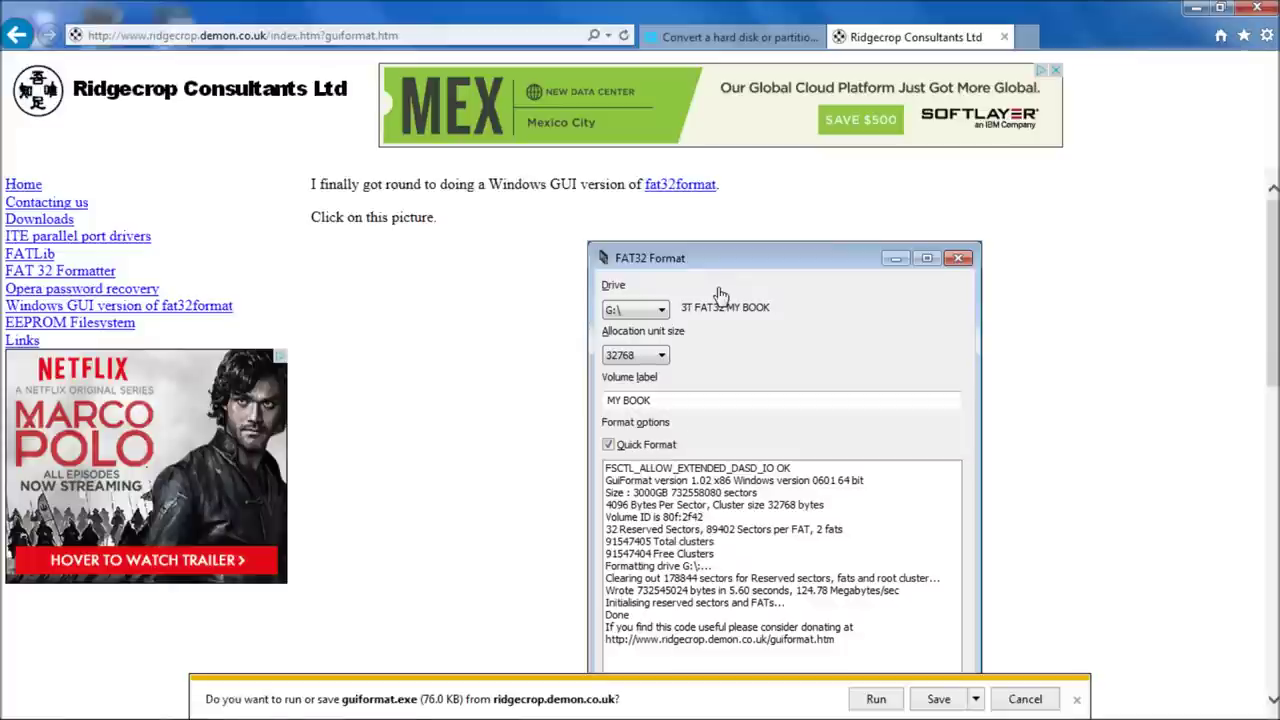
click(977, 699)
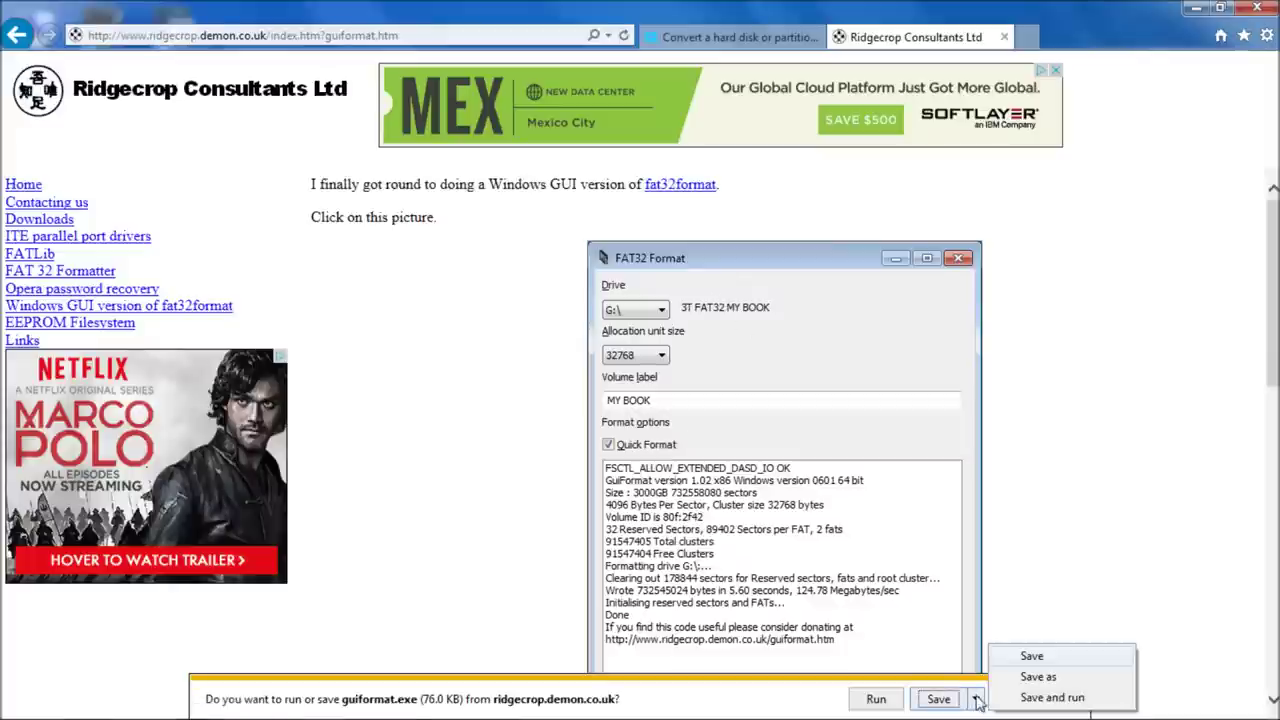
click(1005, 678)
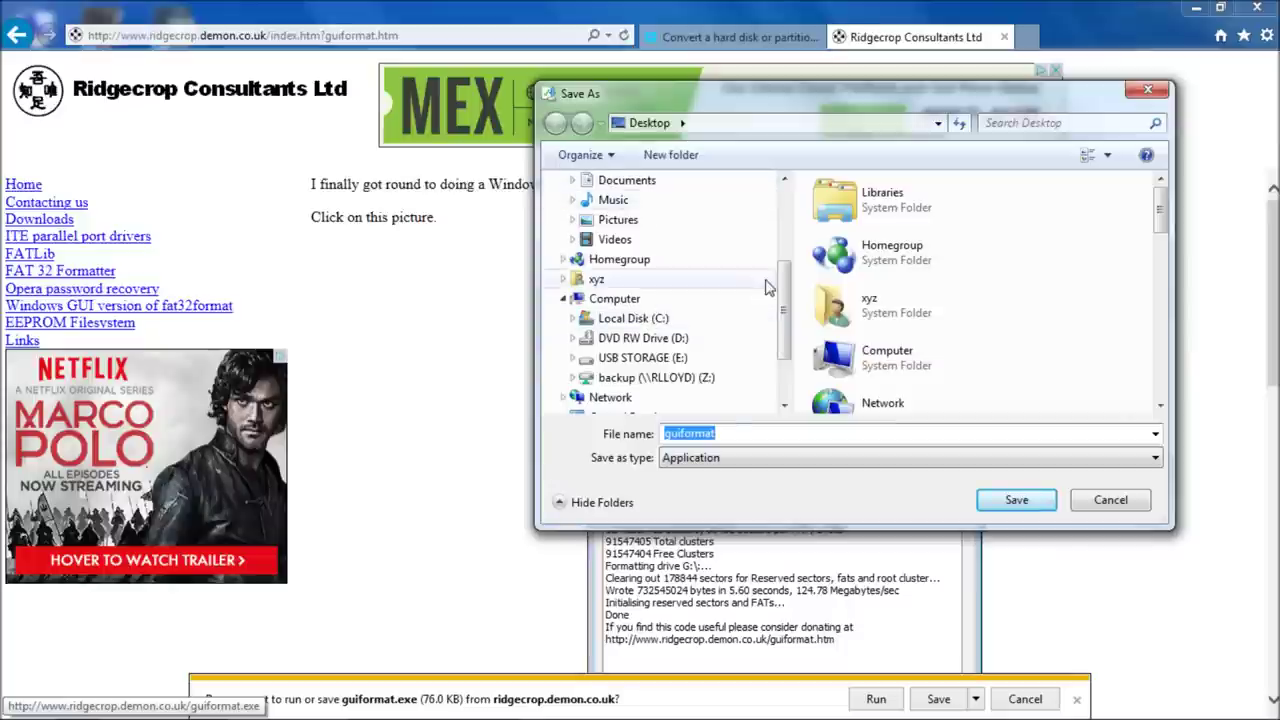
scroll(785, 292, up, 3)
click(683, 208)
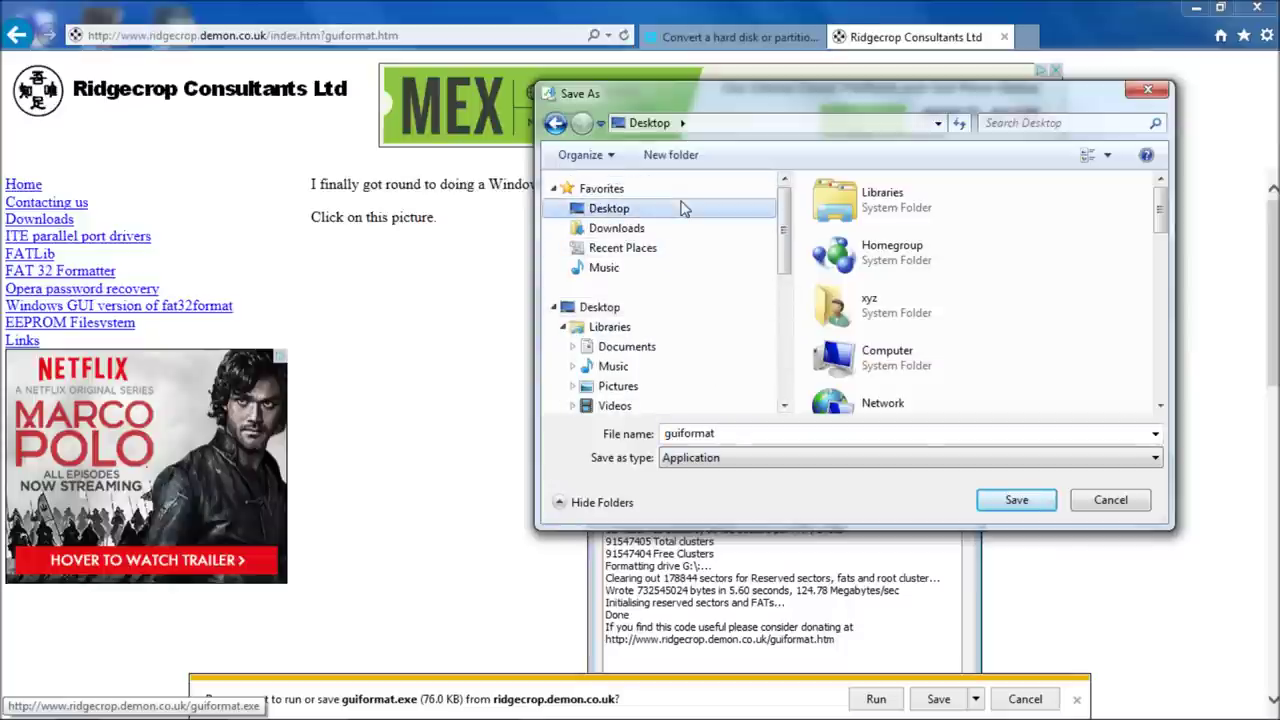
click(1000, 503)
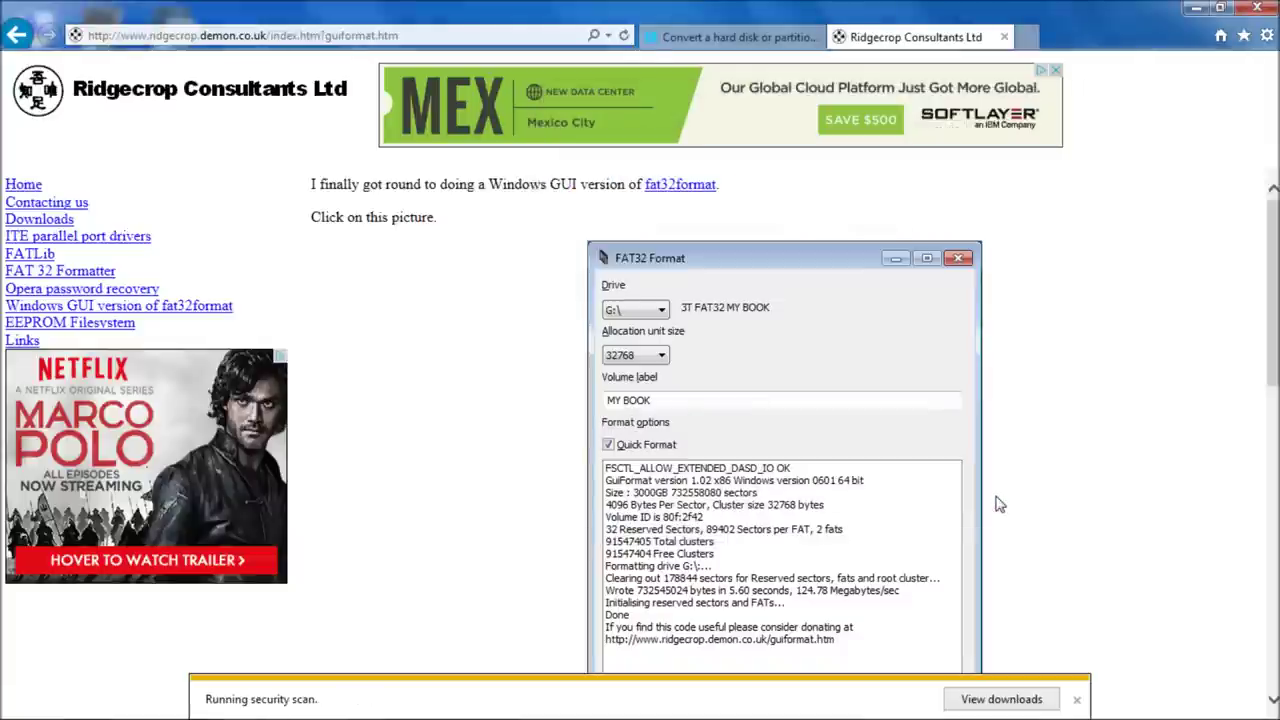
Step: Minimize the browser, close the WDR4300 USB sharing folder window and move the guiformat icon to an empty area of the desktop
click(1197, 10)
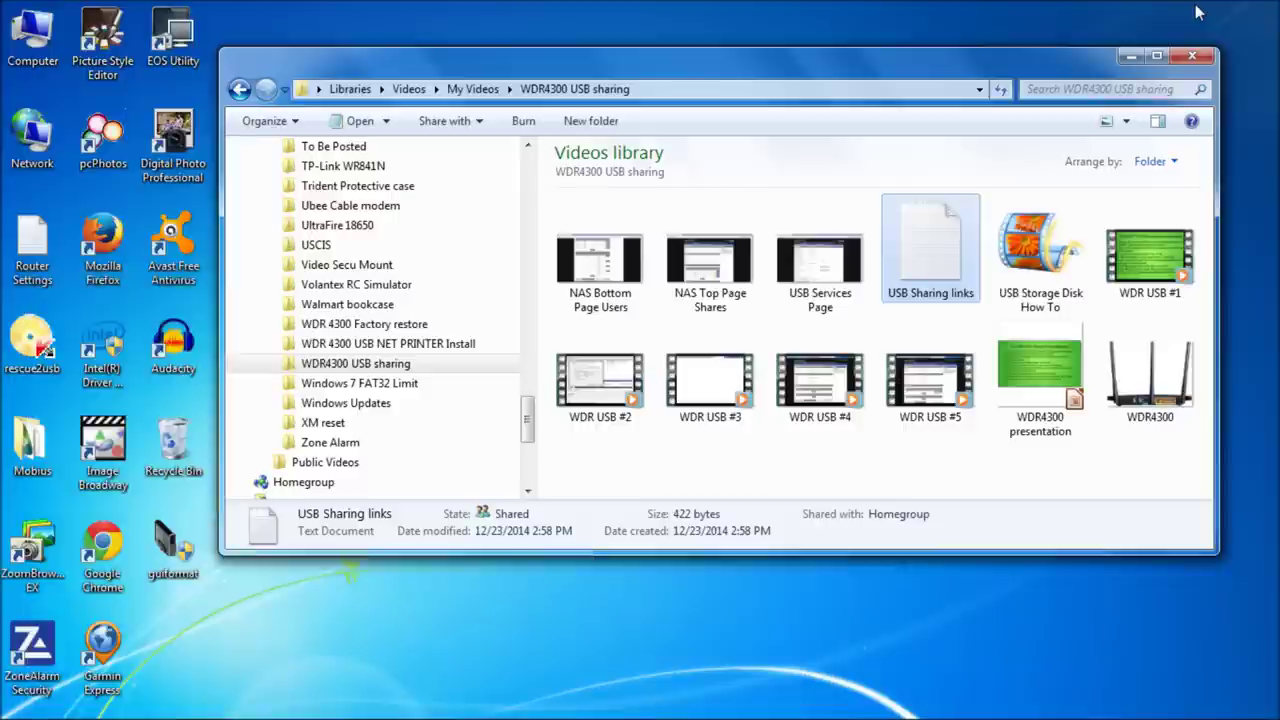
click(1190, 55)
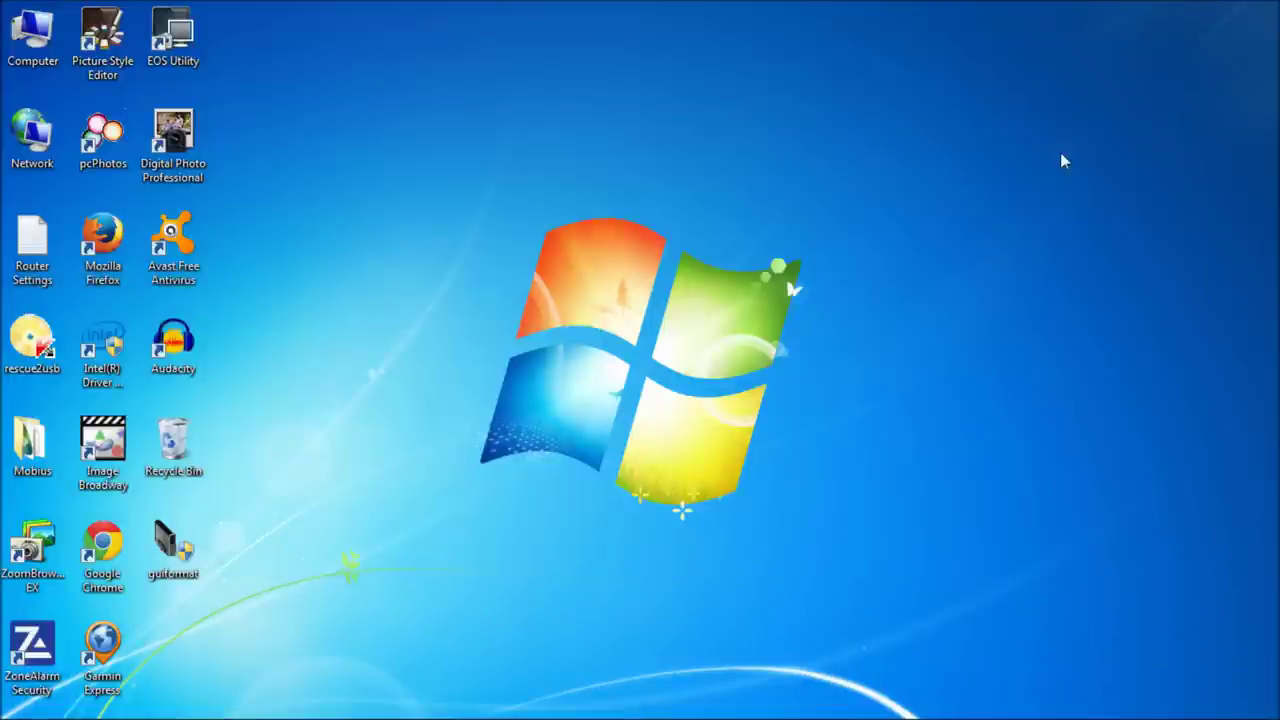
drag(193, 572, 617, 170)
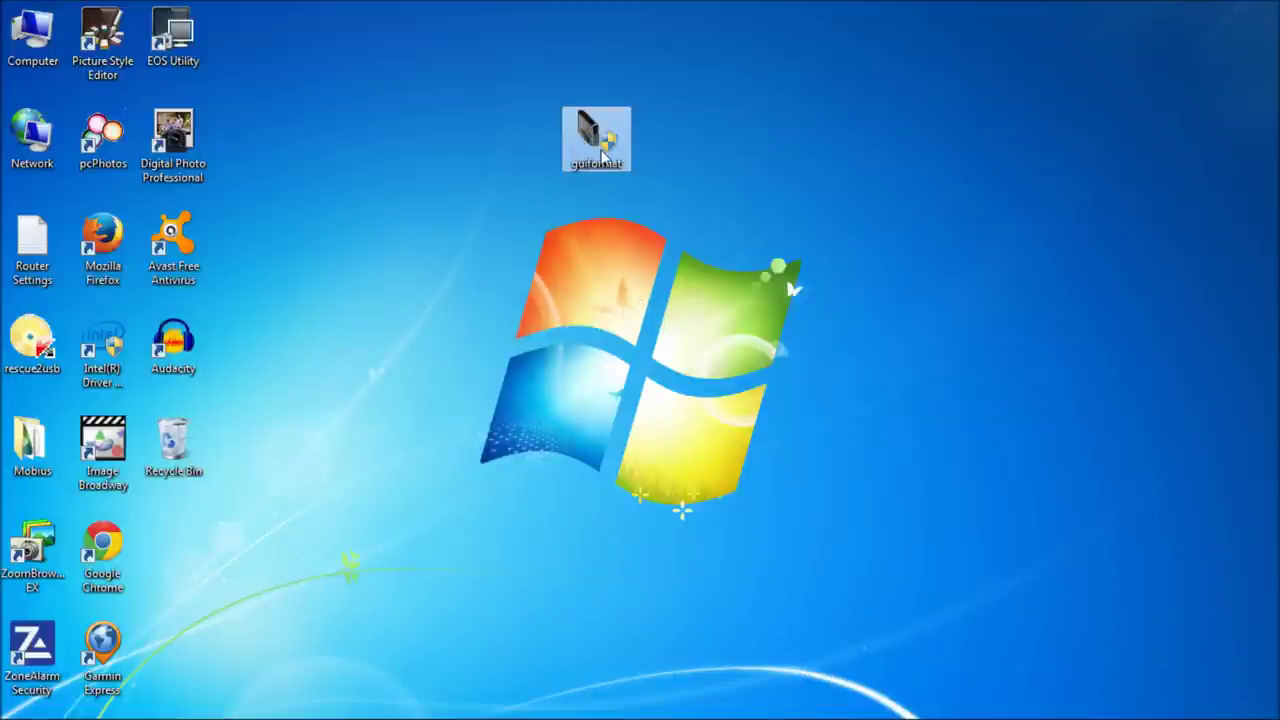
Step: Launch guiformat from the desktop and maximize the FAT32 Format window
click(3, 5)
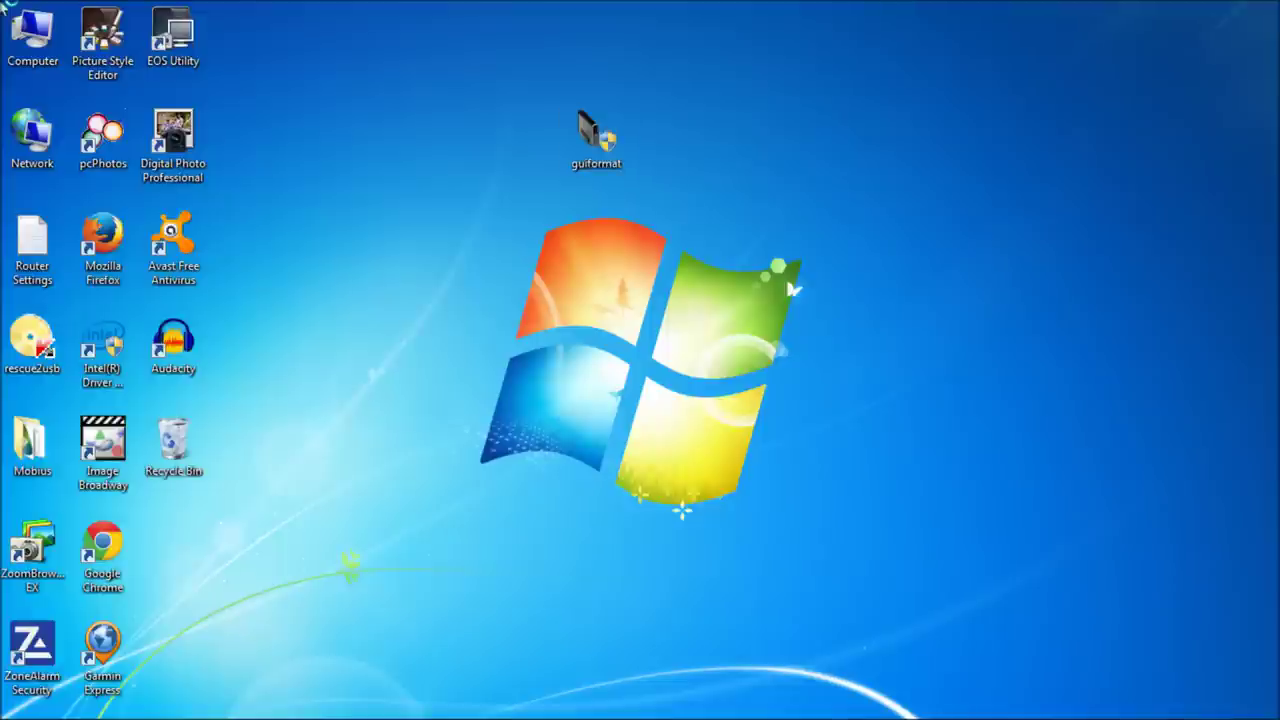
double_click(597, 135)
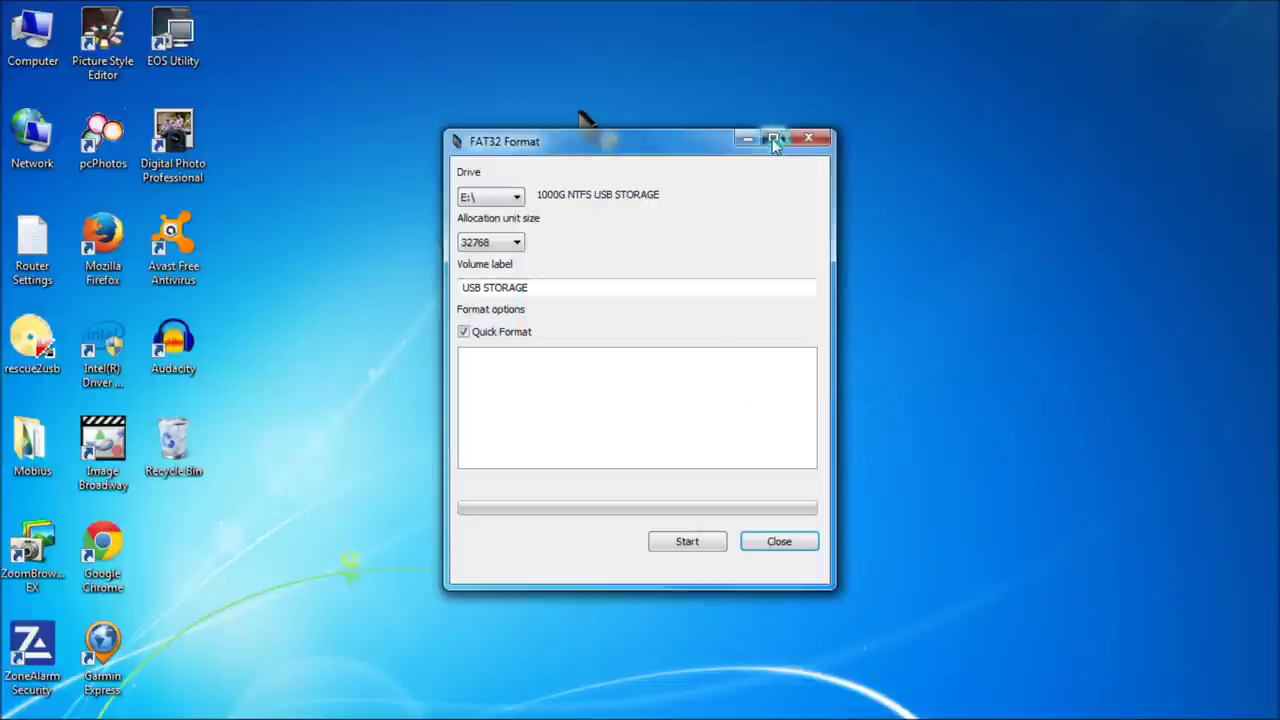
click(774, 140)
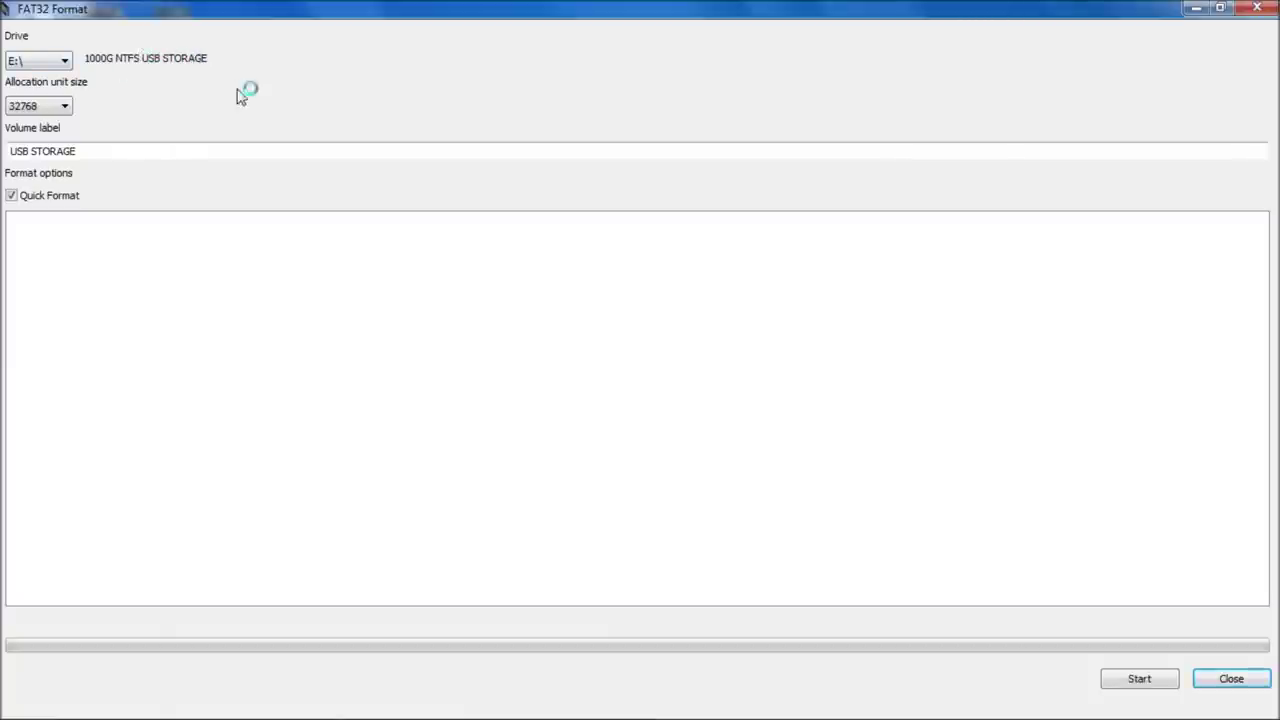
Step: Quick-format drive E: as FAT32 with an allocation unit size of 4096, keeping the USB STORAGE label and accepting the data loss
click(64, 62)
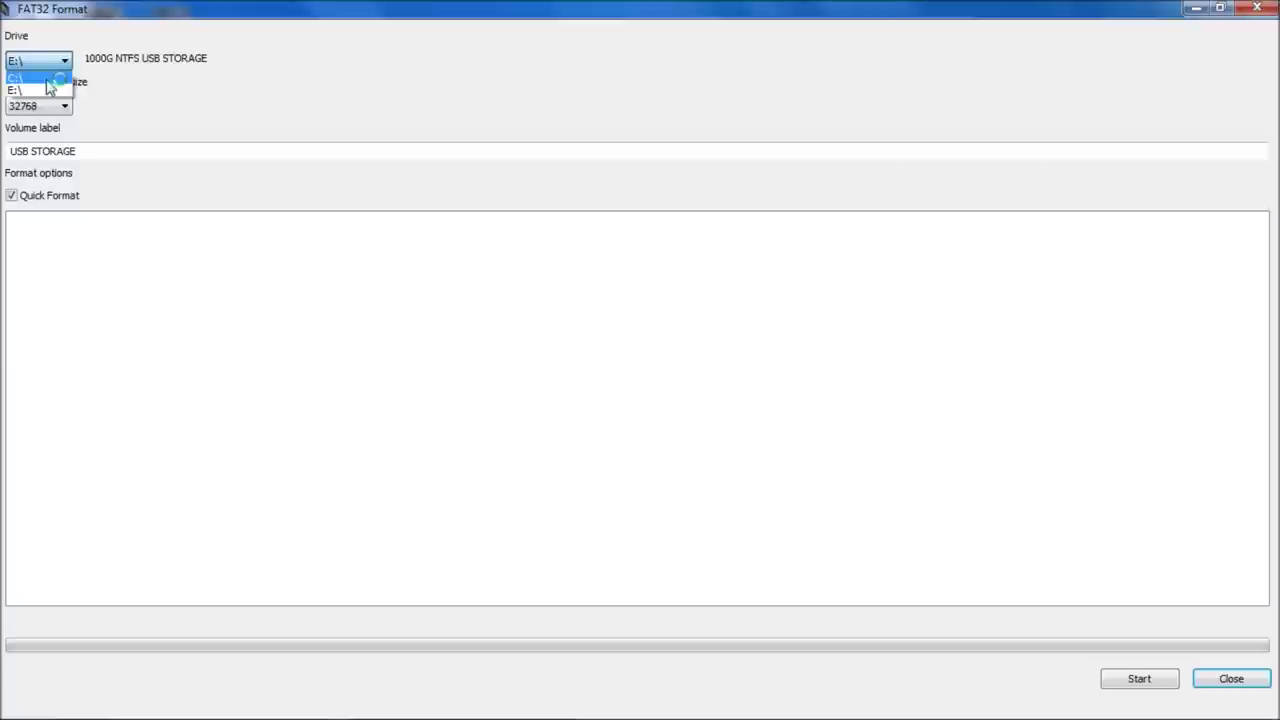
click(120, 88)
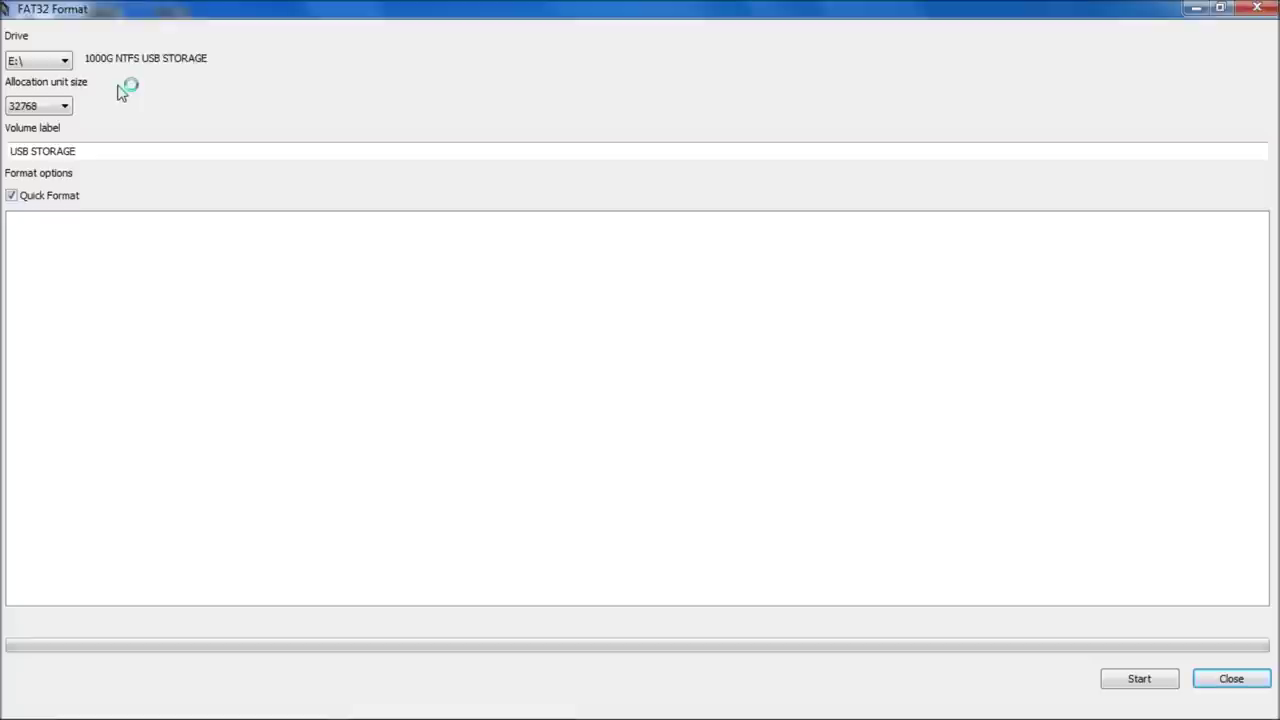
click(66, 110)
click(66, 110)
click(66, 110)
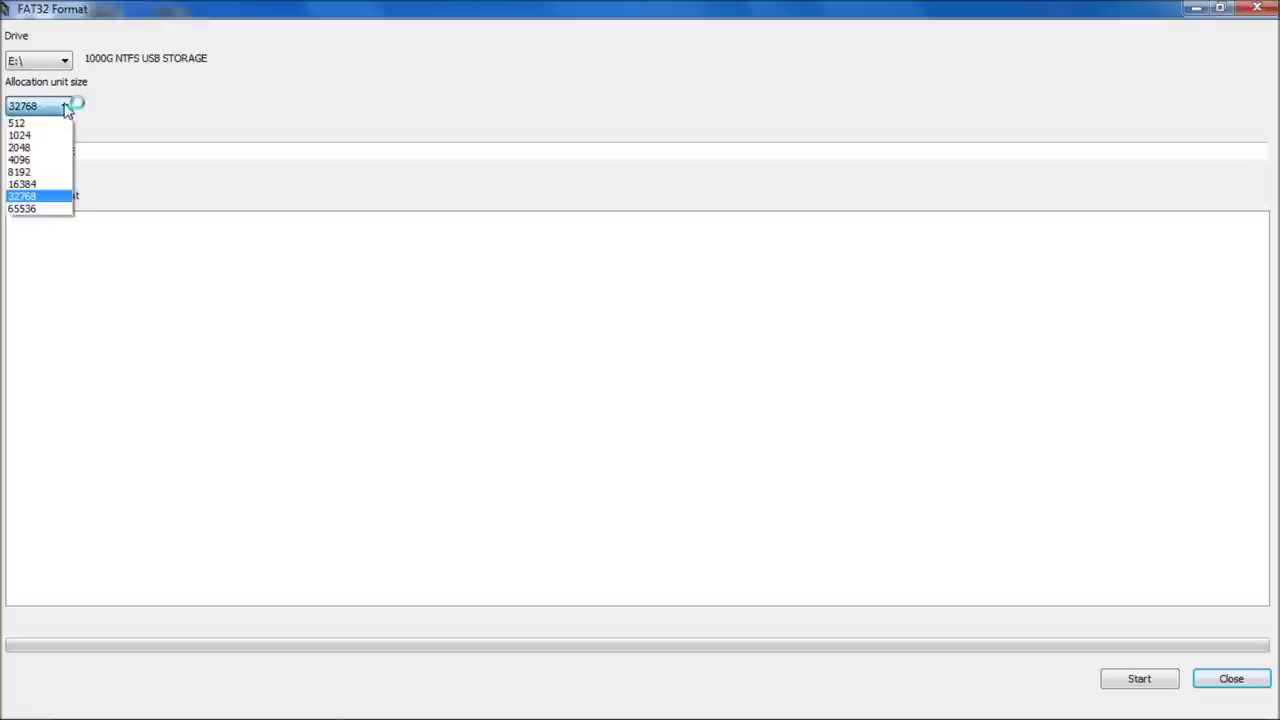
click(47, 160)
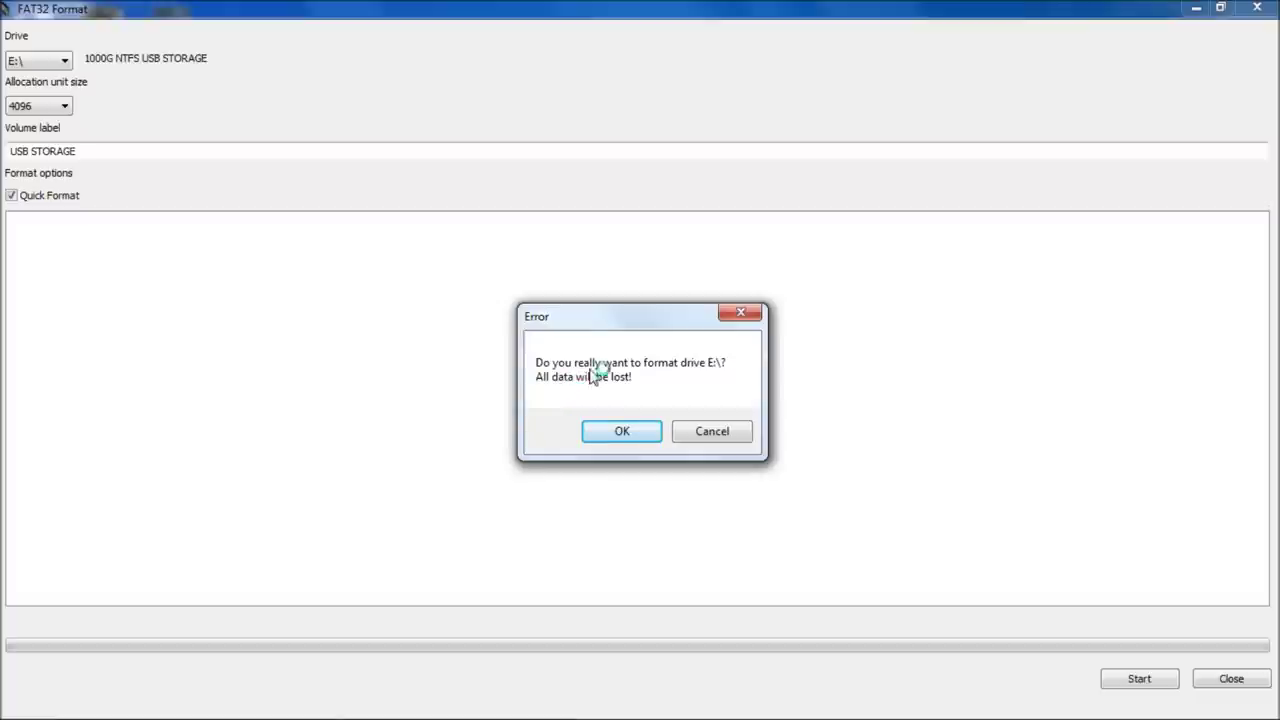
click(626, 432)
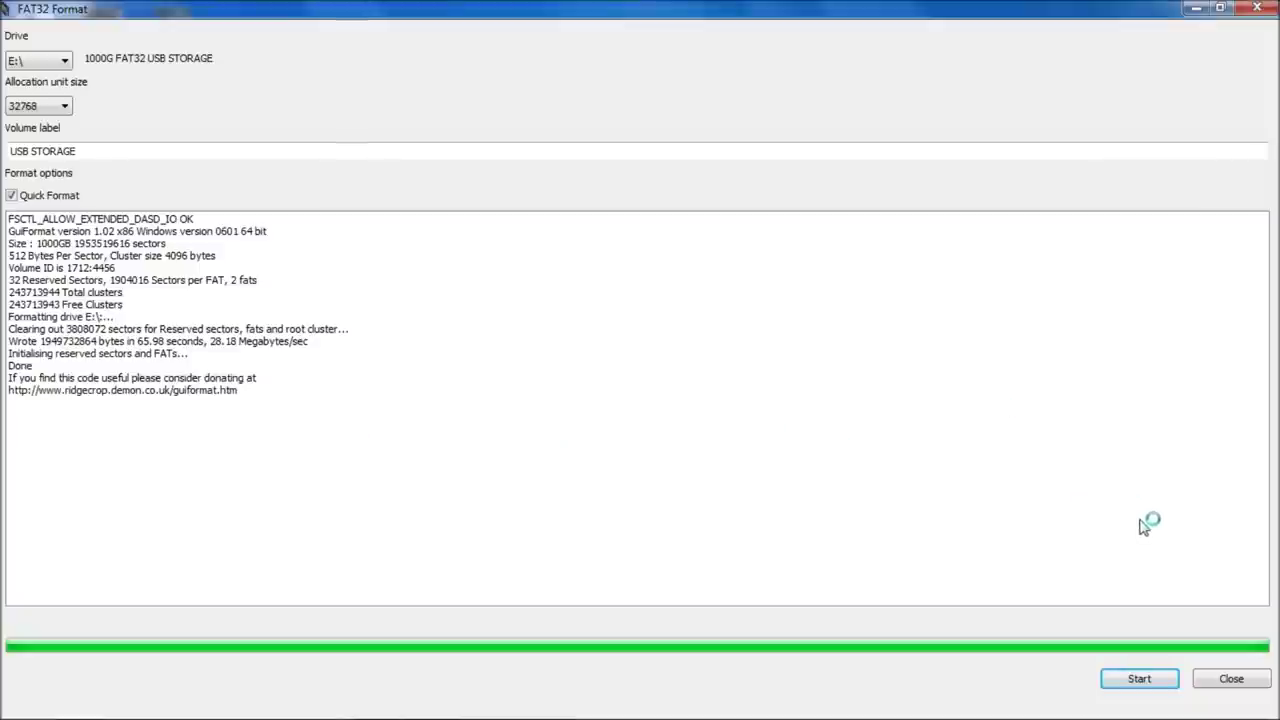
Step: Close the FAT32 Format tool and switch to Computer Management to check the file system of drive E:
click(1232, 679)
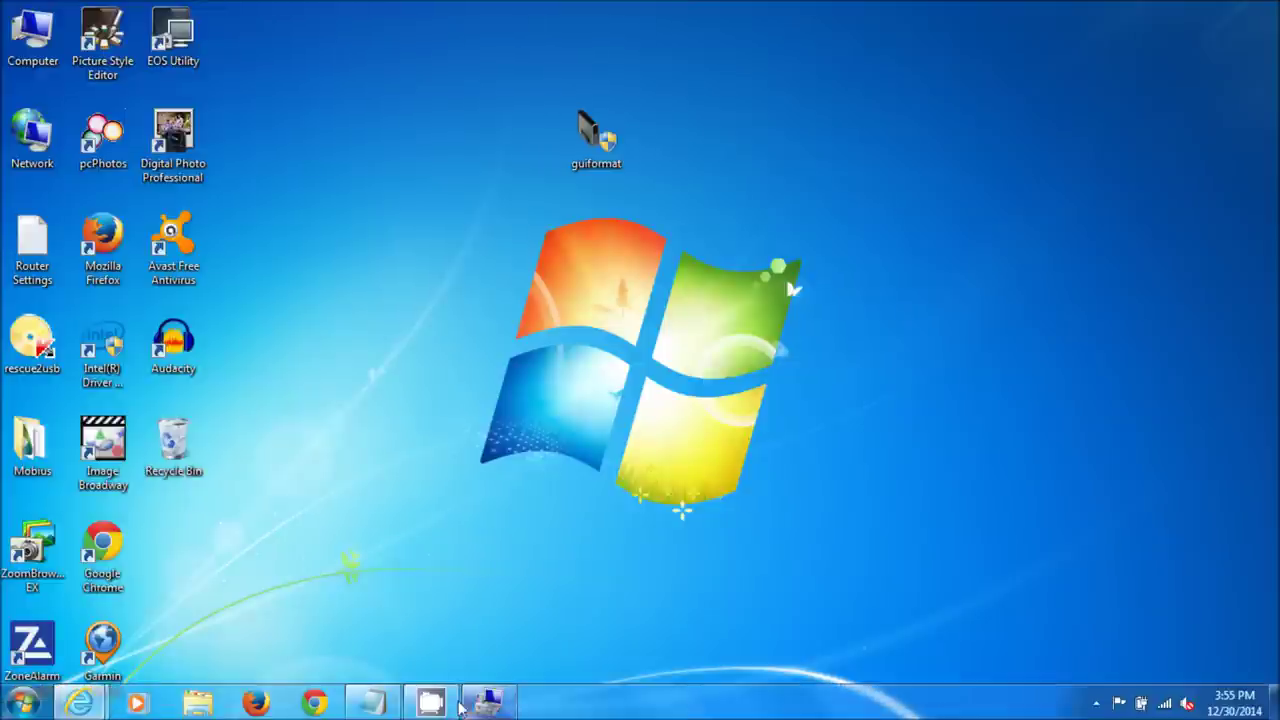
click(486, 703)
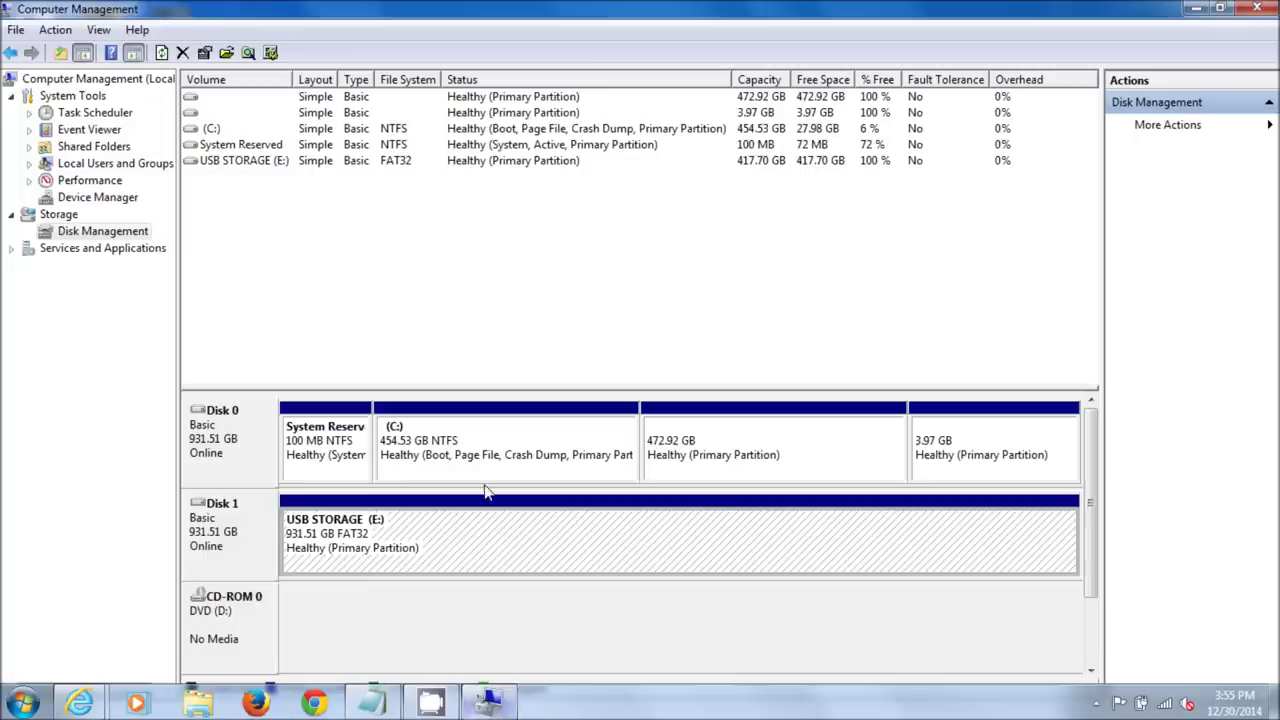